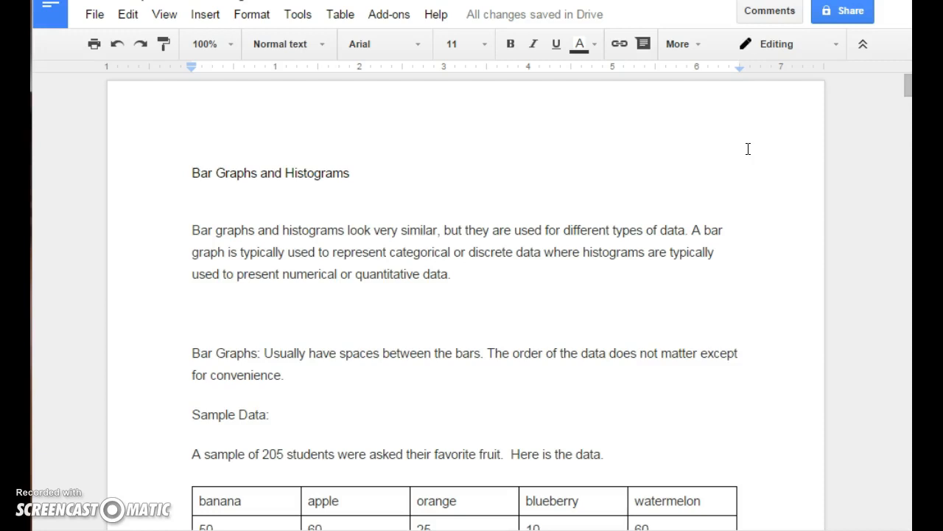
- Switch from the document's fruit survey table to GeoGebra and increase its interface font size
{"action": "left_click_drag", "start_coordinate": [905, 92], "coordinate": [906, 100]}
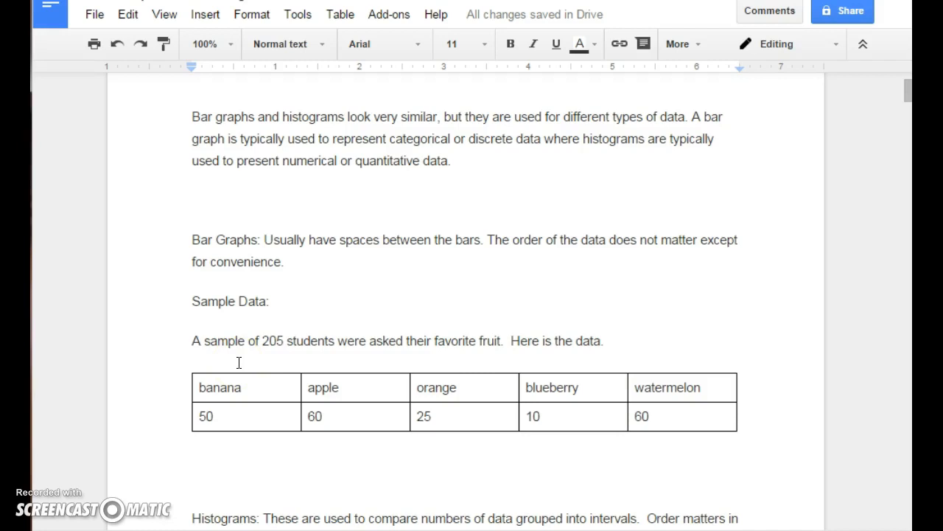
{"action": "left_click", "coordinate": [604, 529]}
{"action": "left_click", "coordinate": [206, 34]}
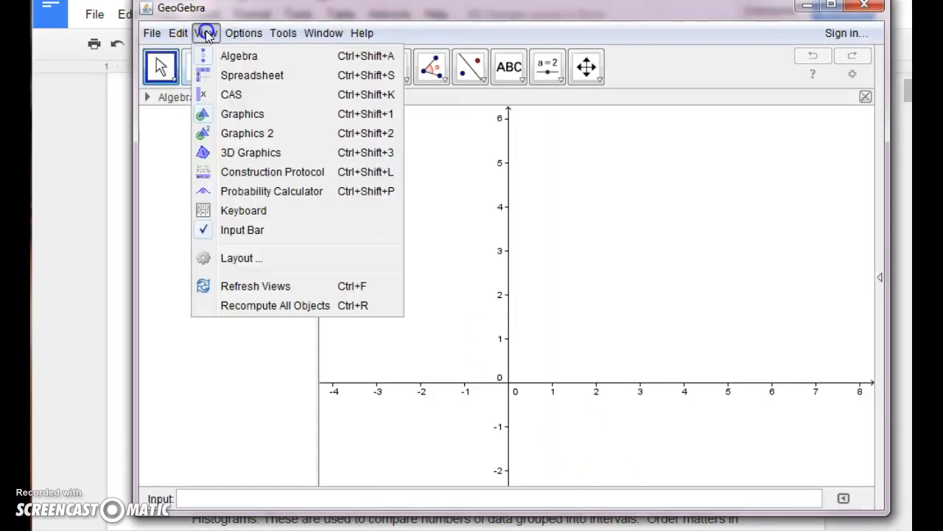
{"action": "mouse_move", "coordinate": [244, 34]}
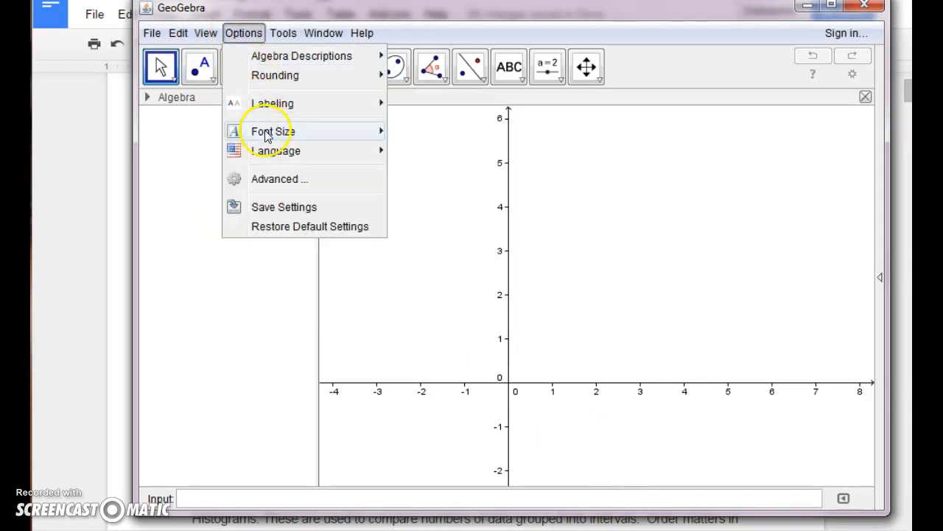
{"action": "mouse_move", "coordinate": [268, 135]}
{"action": "left_click", "coordinate": [423, 168]}
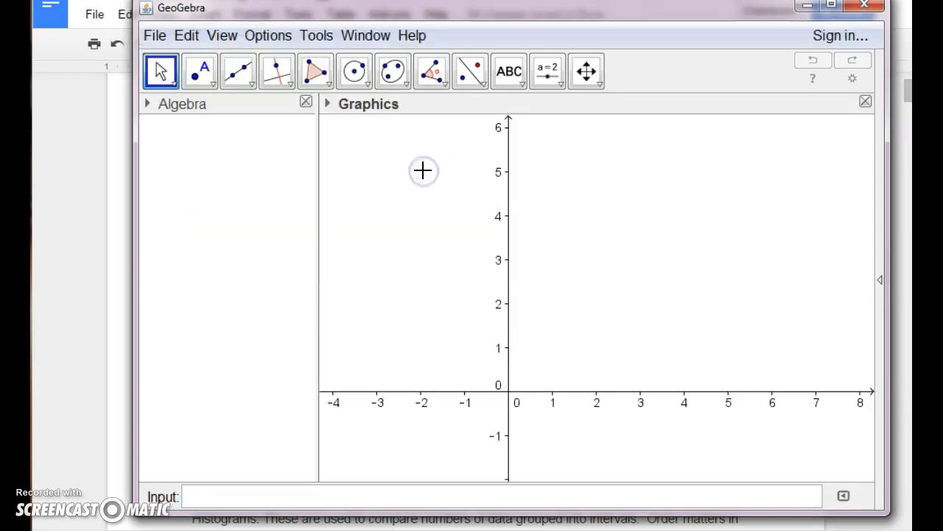
{"action": "left_click", "coordinate": [422, 170]}
- Shorten the GeoGebra window so the fruit table shows beneath it, and define the list A = {1,2,3,4,5}
{"action": "left_click", "coordinate": [550, 325]}
{"action": "left_click_drag", "start_coordinate": [612, 513], "coordinate": [568, 175]}
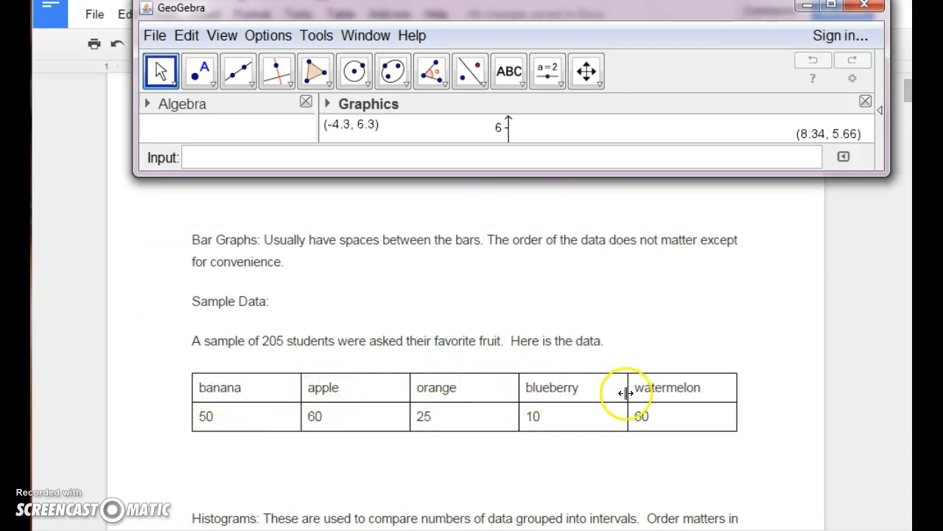
{"action": "left_click", "coordinate": [226, 159]}
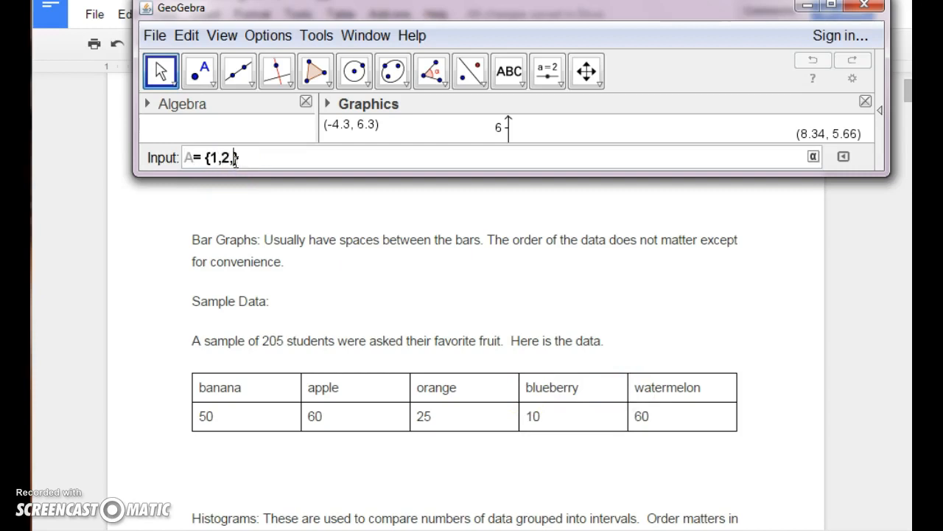
{"action": "type", "text": "A= {1,2,3,4,5}"}
{"action": "key", "text": "Return"}
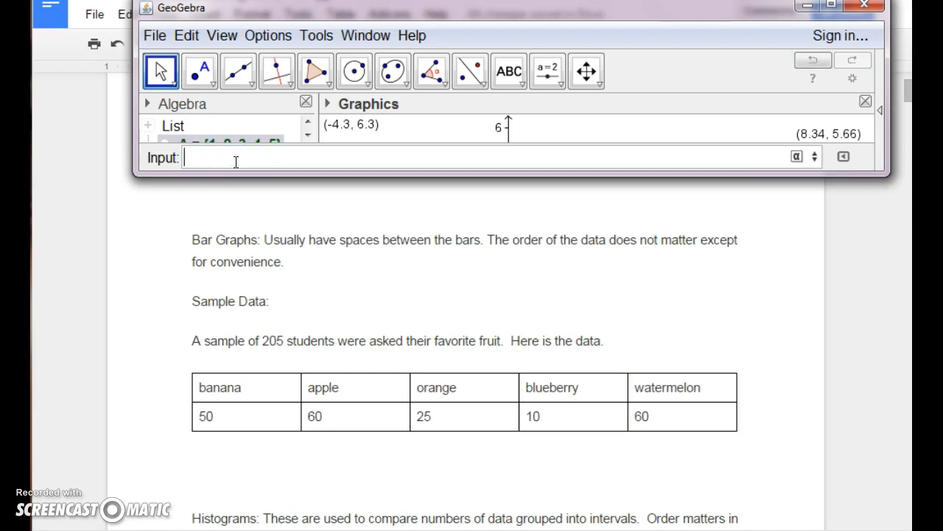
- Start the definition of list F, and copy the row of fruit counts from the document's table
{"action": "type", "text": "F= {"}
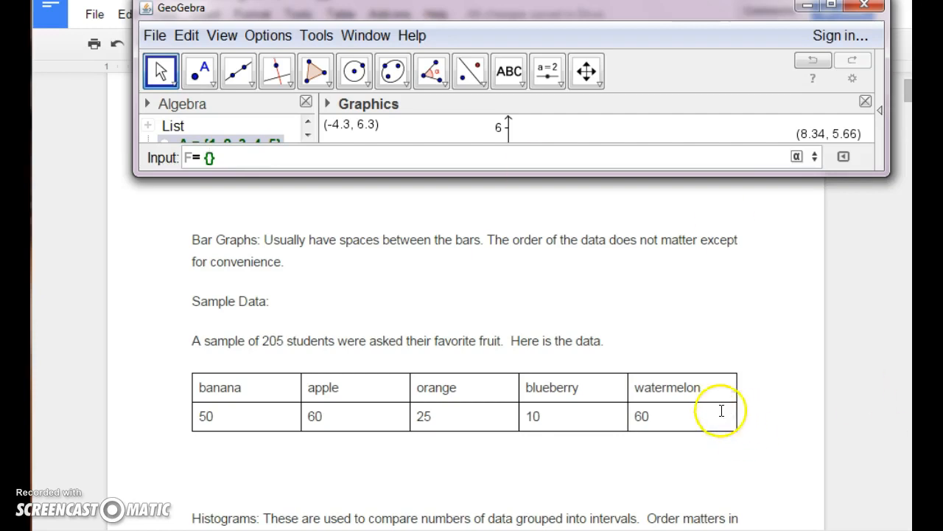
{"action": "left_click", "coordinate": [719, 413]}
{"action": "left_click", "coordinate": [479, 418]}
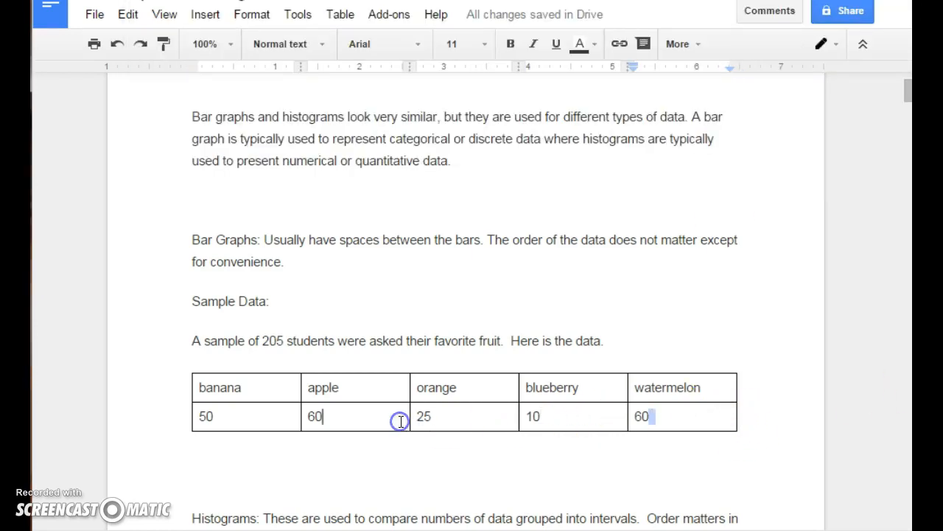
{"action": "left_click", "coordinate": [115, 44]}
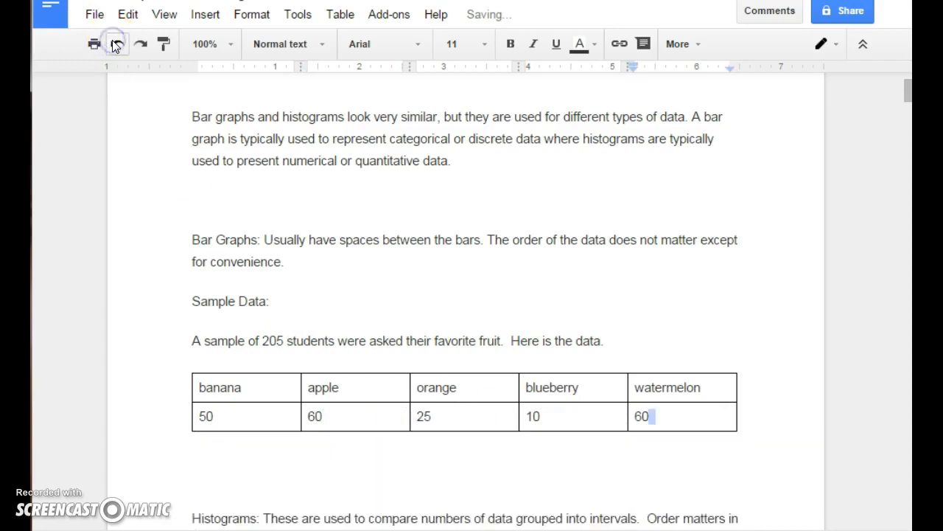
{"action": "left_click_drag", "start_coordinate": [677, 414], "coordinate": [220, 416]}
{"action": "key", "text": "ctrl+c"}
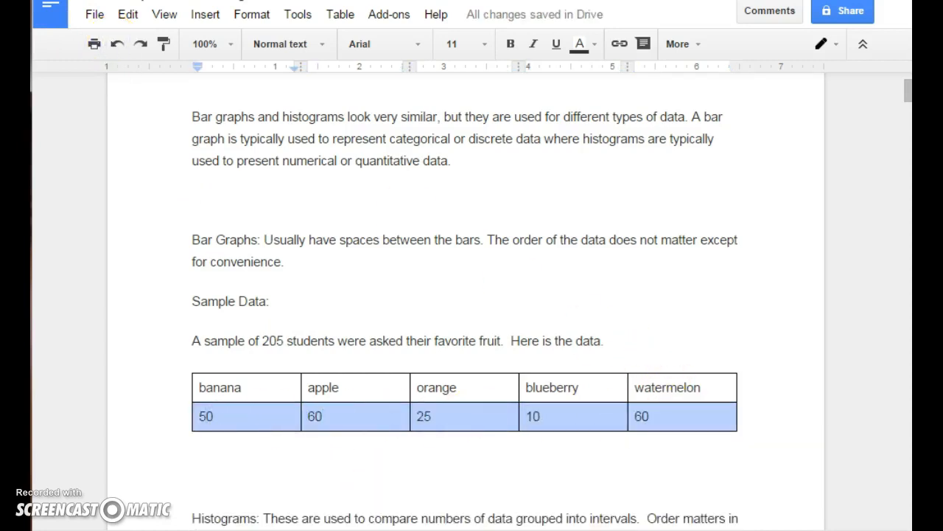
- Return to GeoGebra and complete the list F = {50, 60, 25, 10, 60} from the copied counts, separating them with commas
{"action": "key", "text": "alt+Tab"}
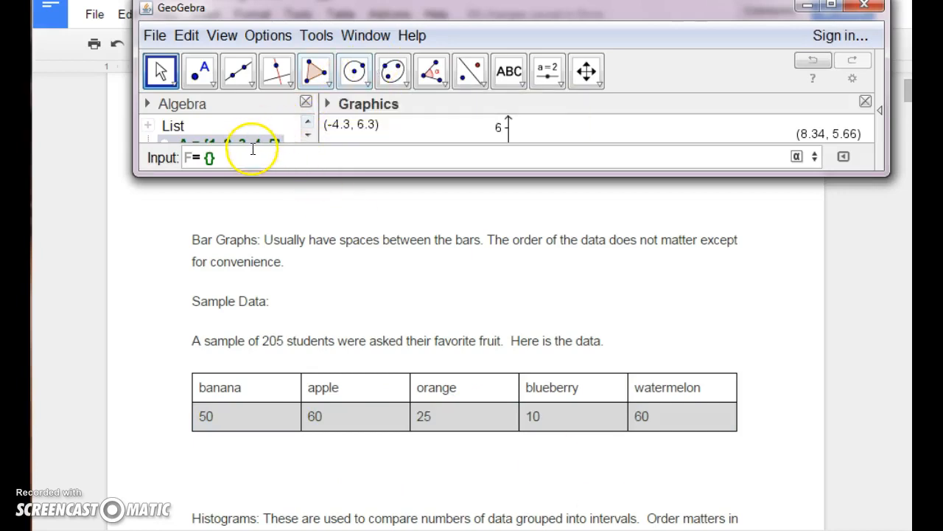
{"action": "left_click", "coordinate": [208, 157]}
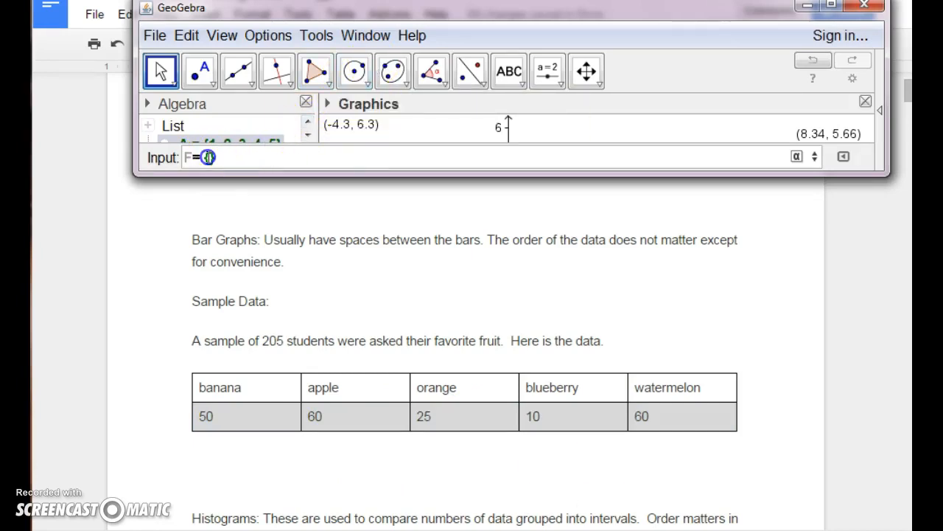
{"action": "key", "text": "ctrl+v"}
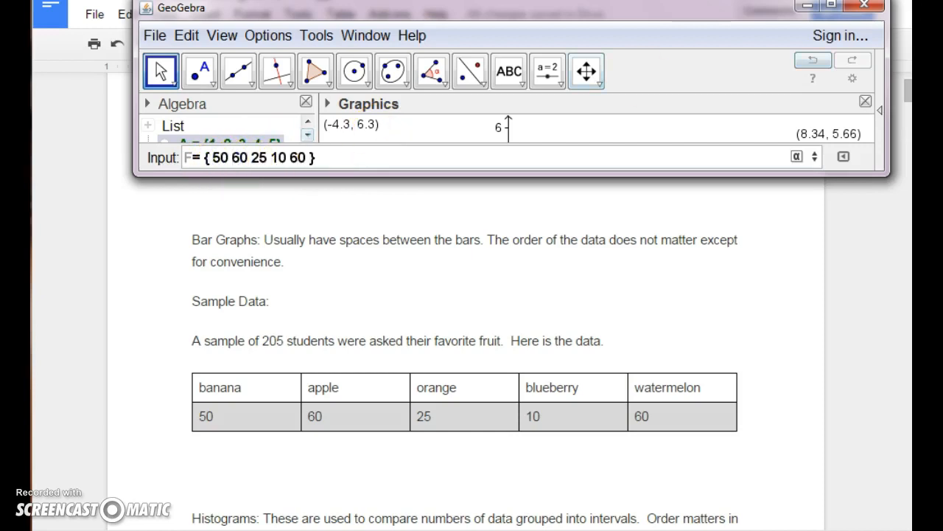
{"action": "type", "text": ","}
{"action": "key", "text": "Right"}
{"action": "type", "text": ",60"}
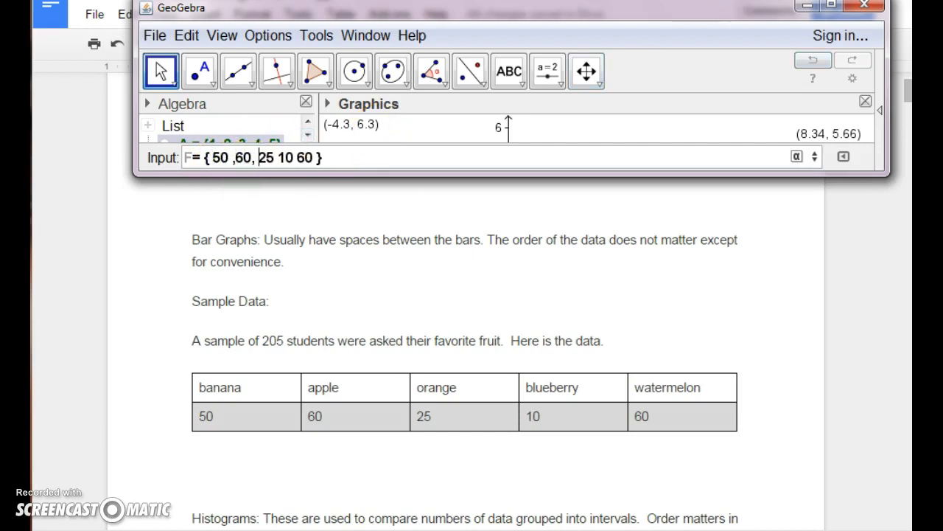
{"action": "type", "text": ","}
{"action": "key", "text": "Right"}
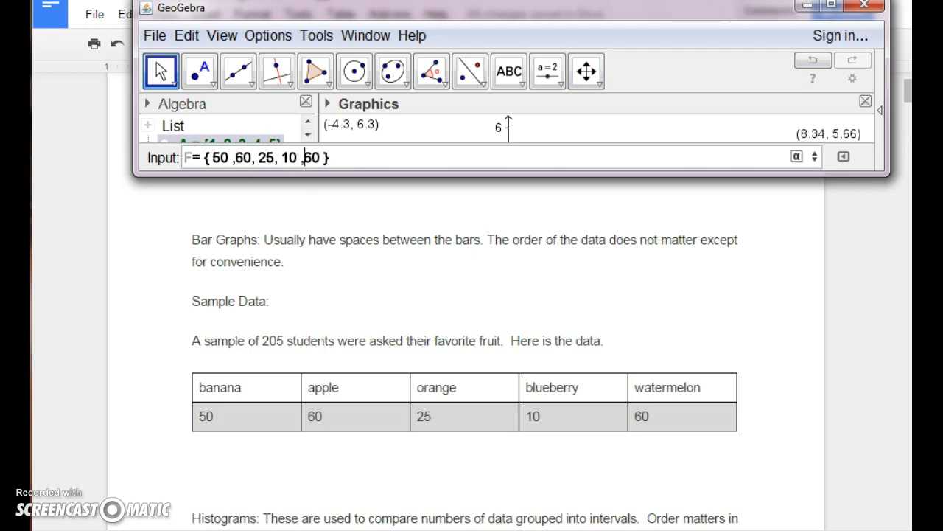
{"action": "key", "text": "Return"}
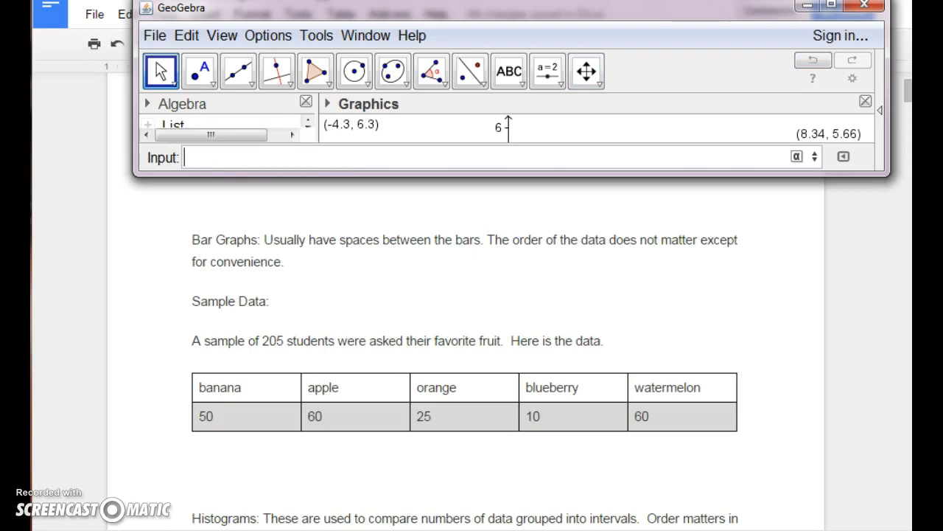
- Enlarge the GeoGebra window and insert the BarChart command that takes a list of data, a list of frequencies and a bar width
{"action": "left_click_drag", "start_coordinate": [552, 177], "coordinate": [566, 489]}
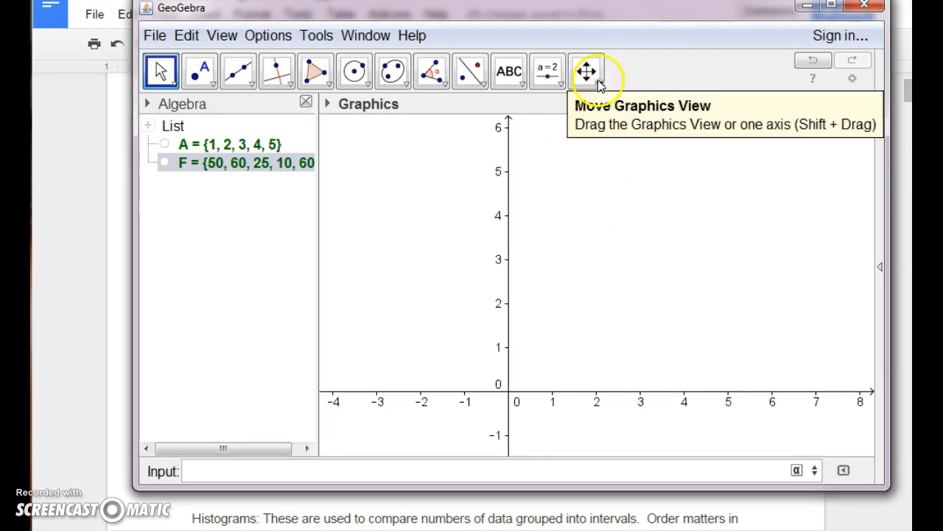
{"action": "left_click", "coordinate": [208, 471]}
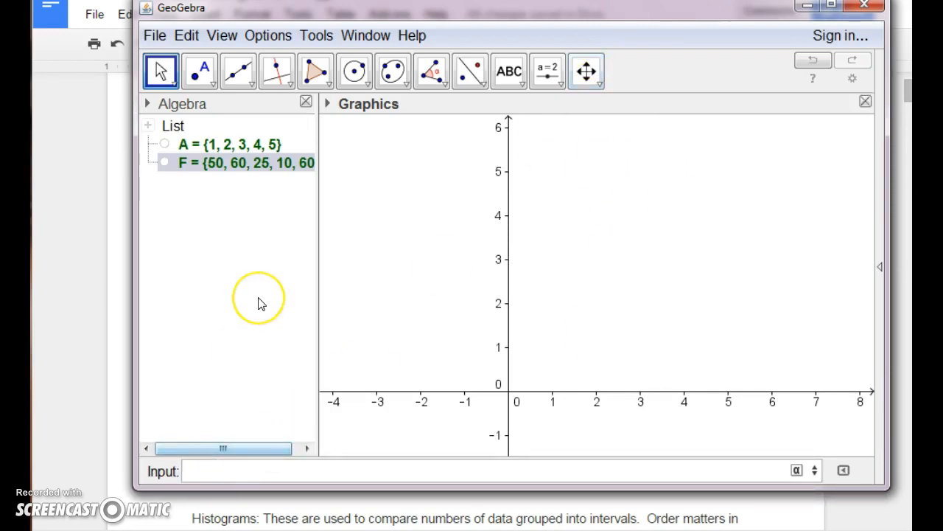
{"action": "type", "text": "B"}
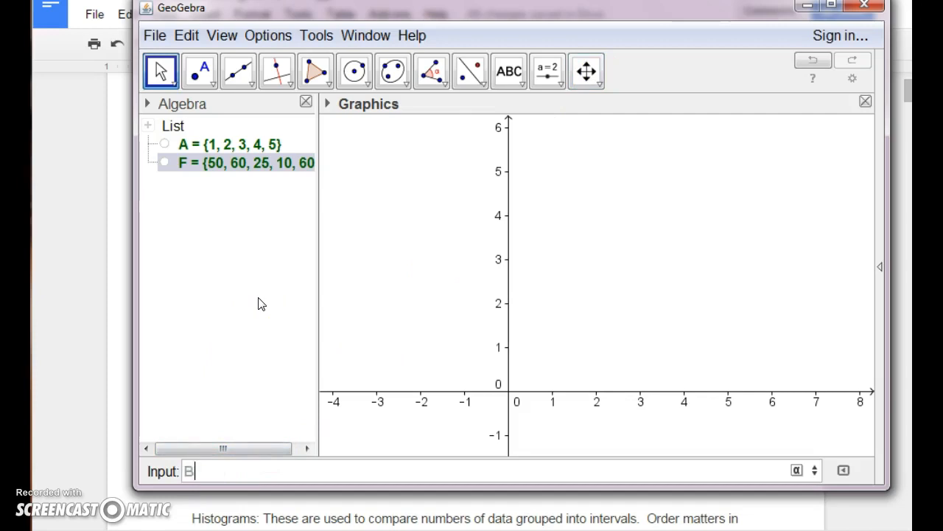
{"action": "type", "text": "ar"}
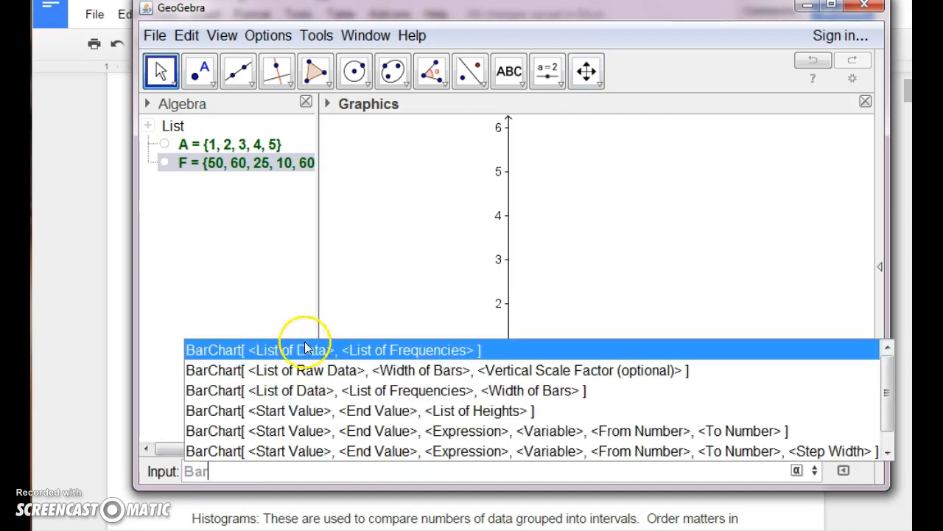
{"action": "left_click", "coordinate": [351, 396]}
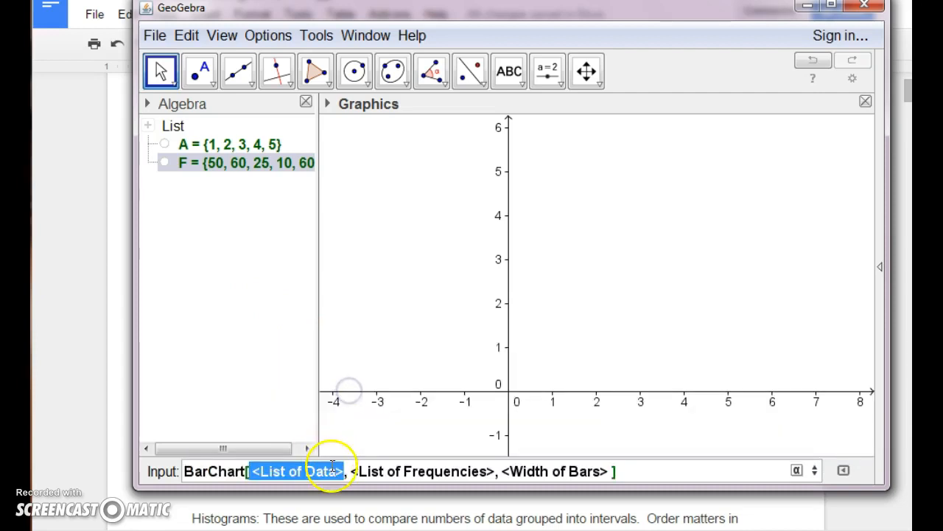
- Create the bar chart with A as the data, F as the frequencies and .7 as the width of the bars
{"action": "type", "text": "A"}
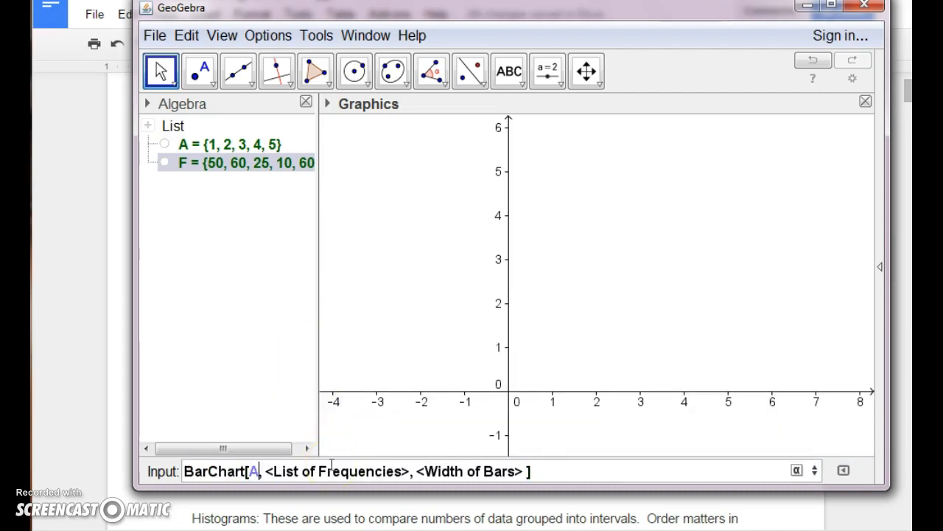
{"action": "left_click", "coordinate": [392, 469]}
{"action": "left_click_drag", "start_coordinate": [267, 472], "coordinate": [407, 474]}
{"action": "type", "text": "F"}
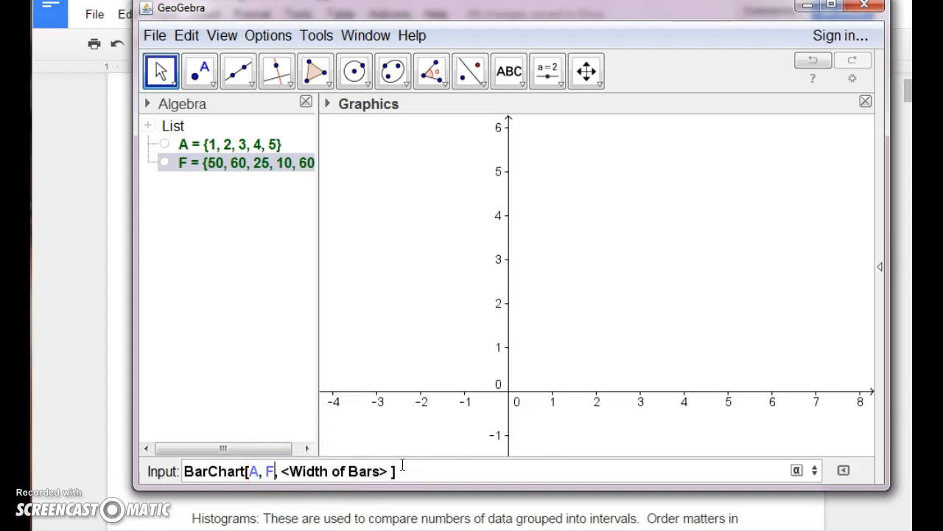
{"action": "left_click_drag", "start_coordinate": [387, 471], "coordinate": [300, 472]}
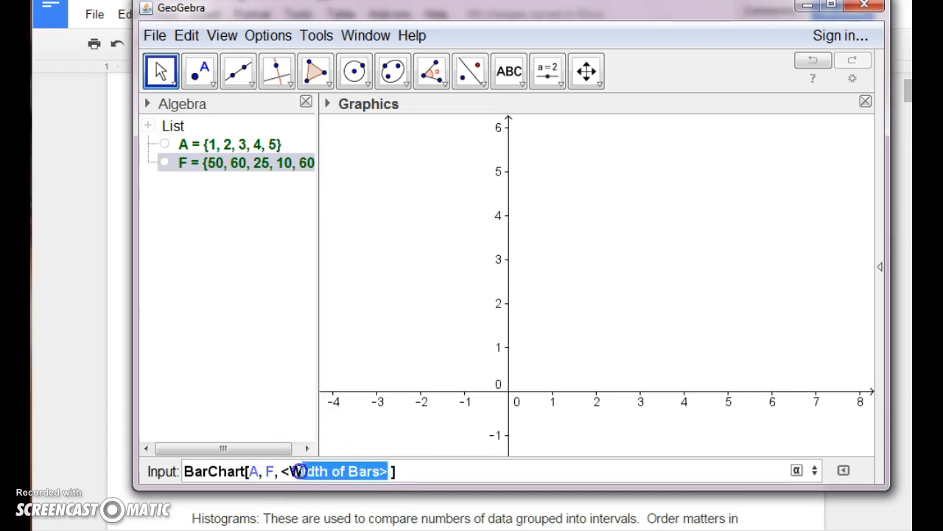
{"action": "key", "text": "BackSpace"}
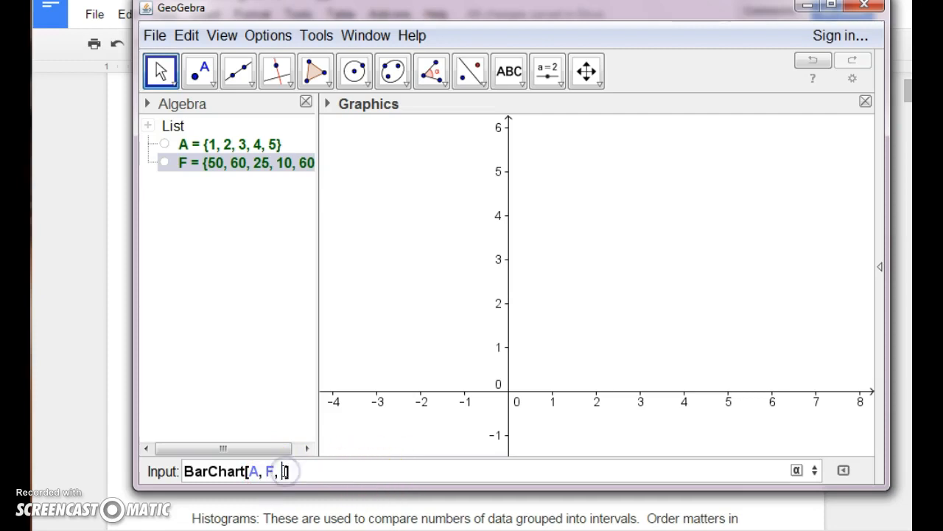
{"action": "left_click", "coordinate": [220, 313]}
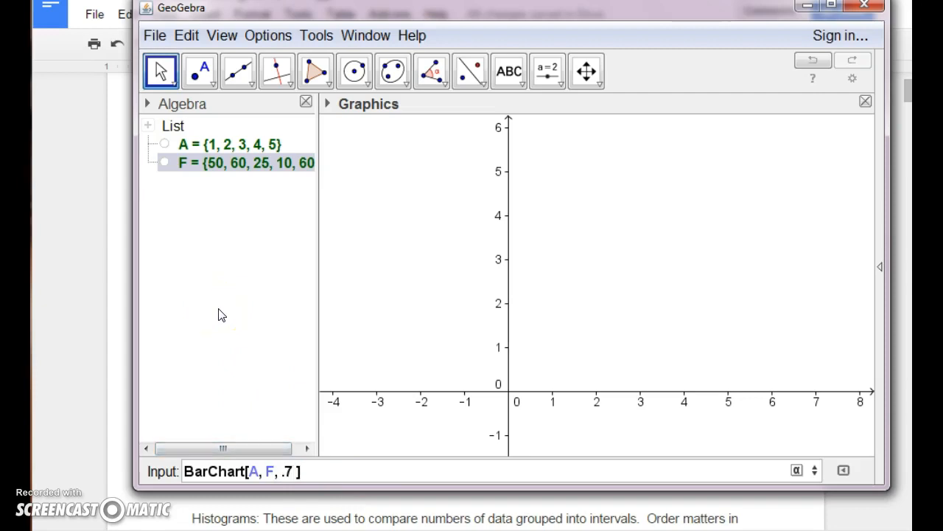
{"action": "key", "text": "Return"}
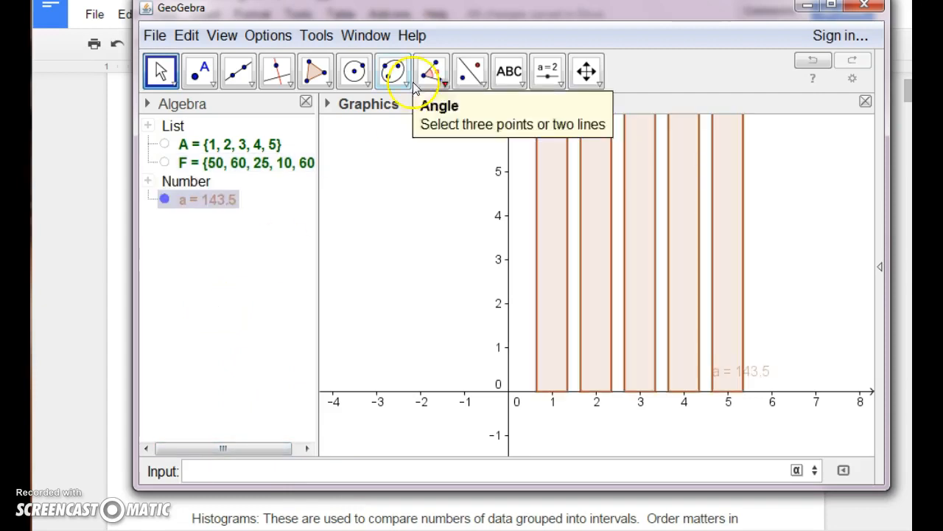
- Widen the Graphics view, then rescale the y-axis to about 80 and stretch the x-axis so all five bars fit
{"action": "left_click", "coordinate": [586, 71]}
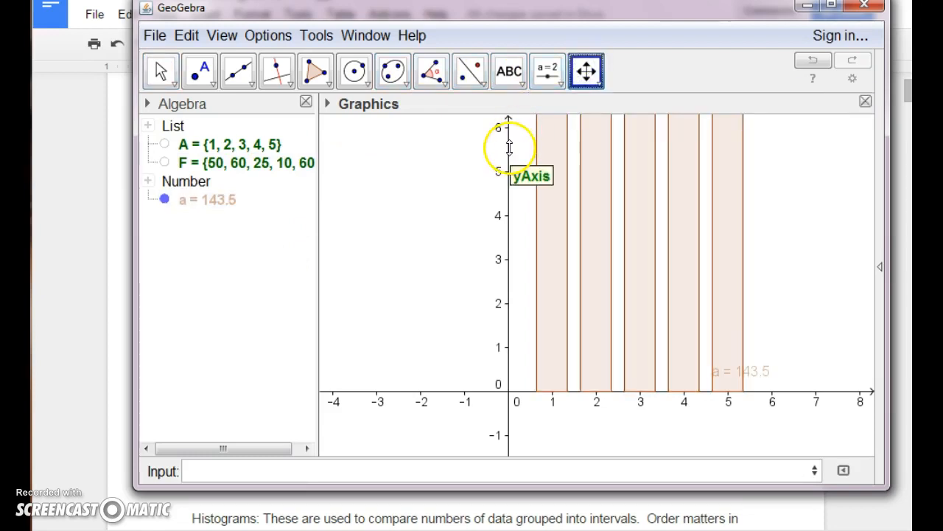
{"action": "left_click_drag", "start_coordinate": [509, 148], "coordinate": [503, 244]}
{"action": "left_click_drag", "start_coordinate": [594, 9], "coordinate": [502, 26]}
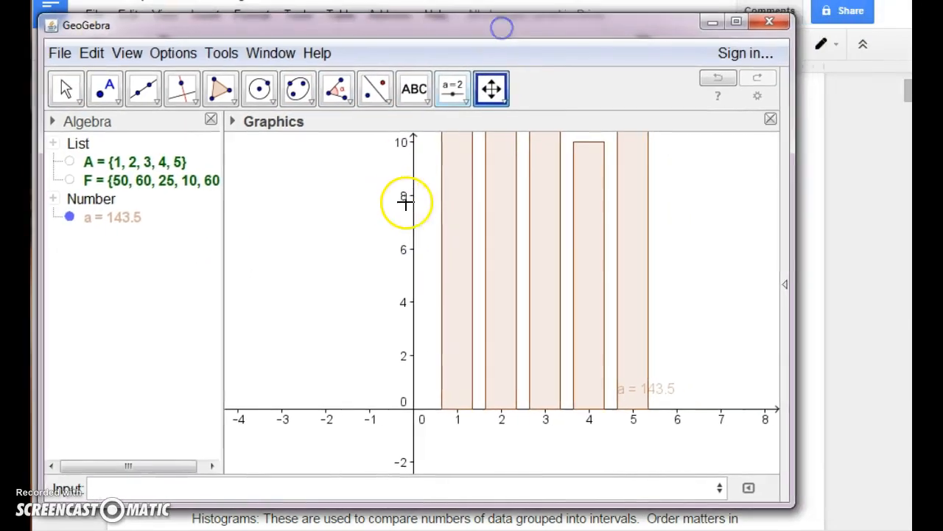
{"action": "left_click_drag", "start_coordinate": [219, 249], "coordinate": [152, 235]}
{"action": "left_click_drag", "start_coordinate": [339, 194], "coordinate": [351, 382]}
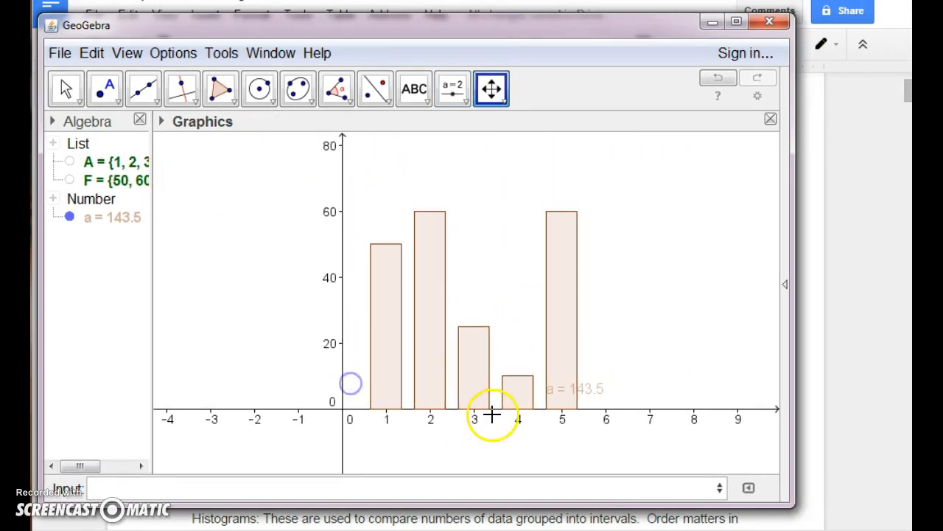
{"action": "left_click_drag", "start_coordinate": [479, 412], "coordinate": [590, 410]}
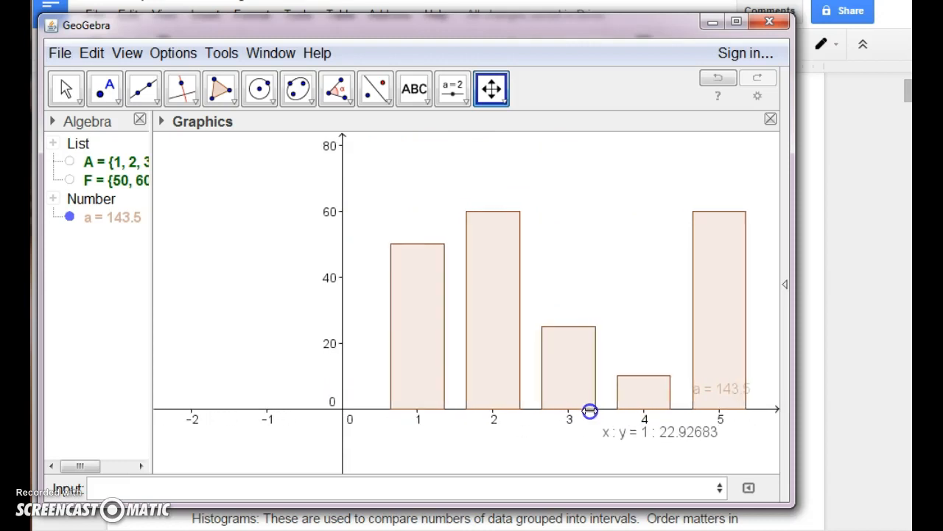
- Hide the bar chart's value label in the graph
{"action": "right_click", "coordinate": [113, 219]}
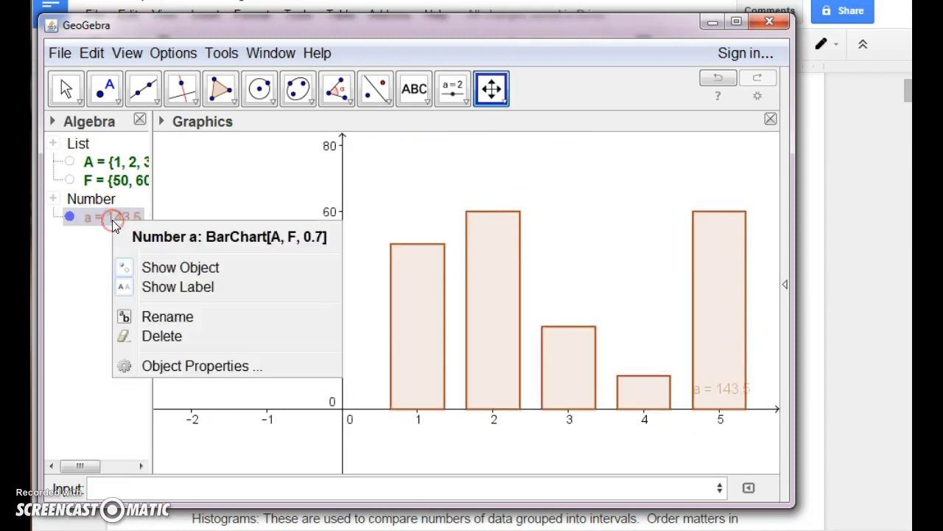
{"action": "left_click", "coordinate": [168, 290]}
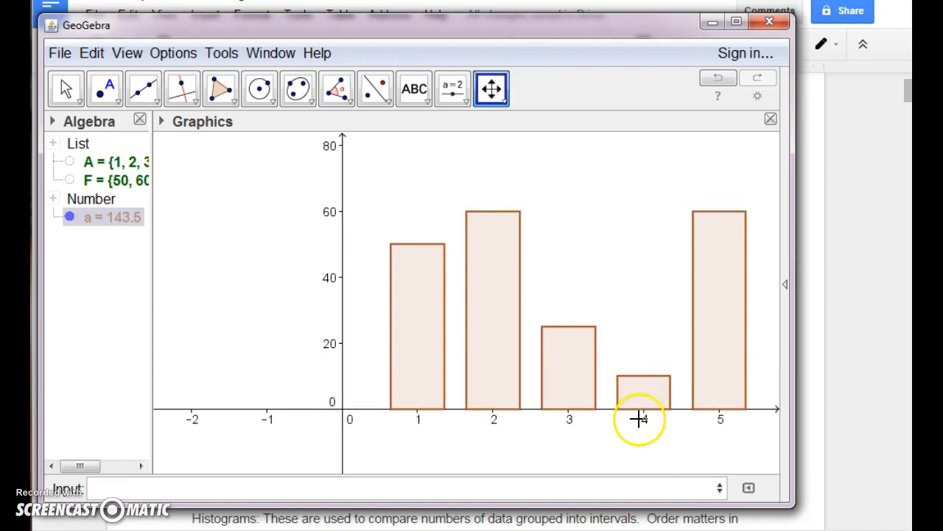
{"action": "mouse_move", "coordinate": [630, 410]}
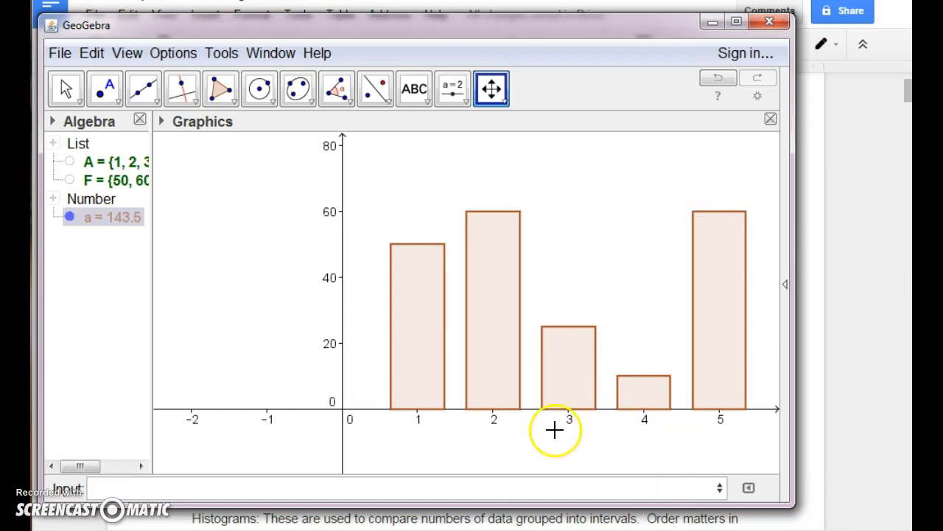
- Hide the numbers on the x-axis and fix its tick distance at 1
{"action": "left_click", "coordinate": [755, 101]}
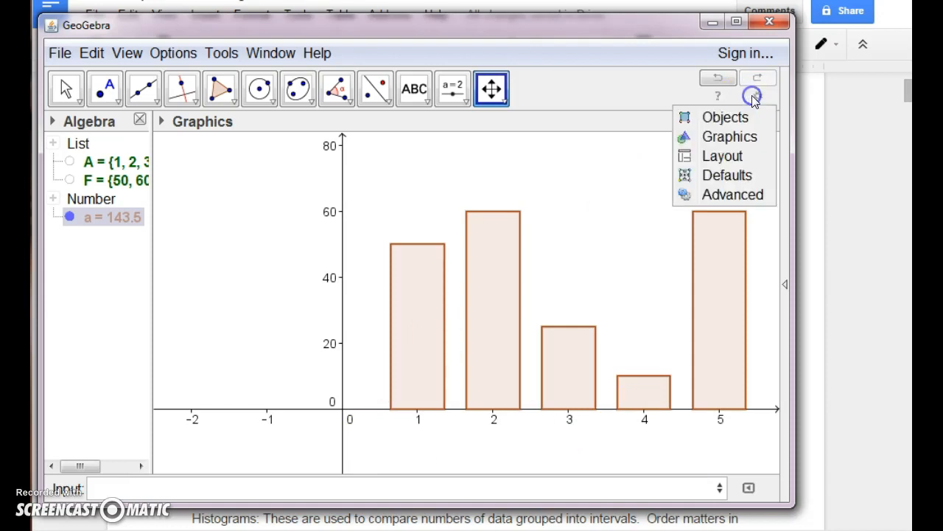
{"action": "left_click", "coordinate": [733, 135]}
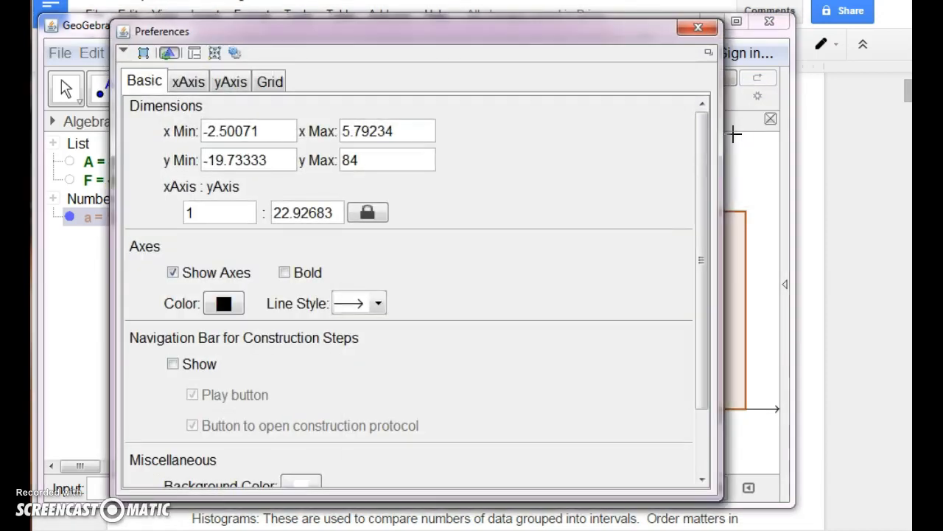
{"action": "left_click", "coordinate": [188, 82]}
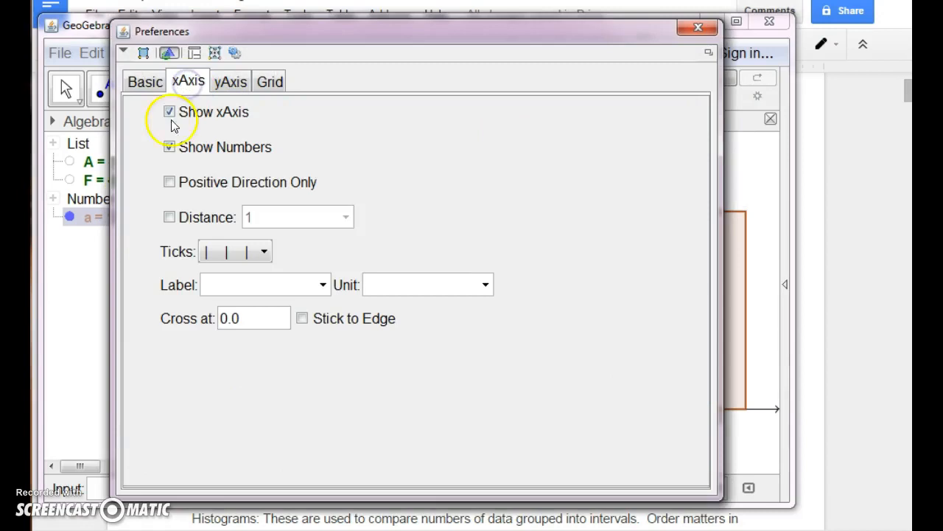
{"action": "left_click", "coordinate": [169, 147]}
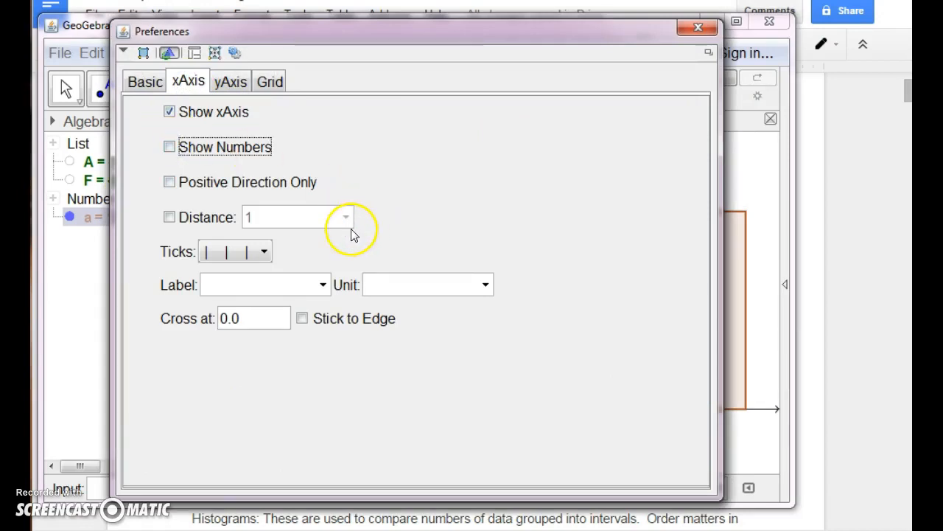
{"action": "left_click", "coordinate": [169, 217]}
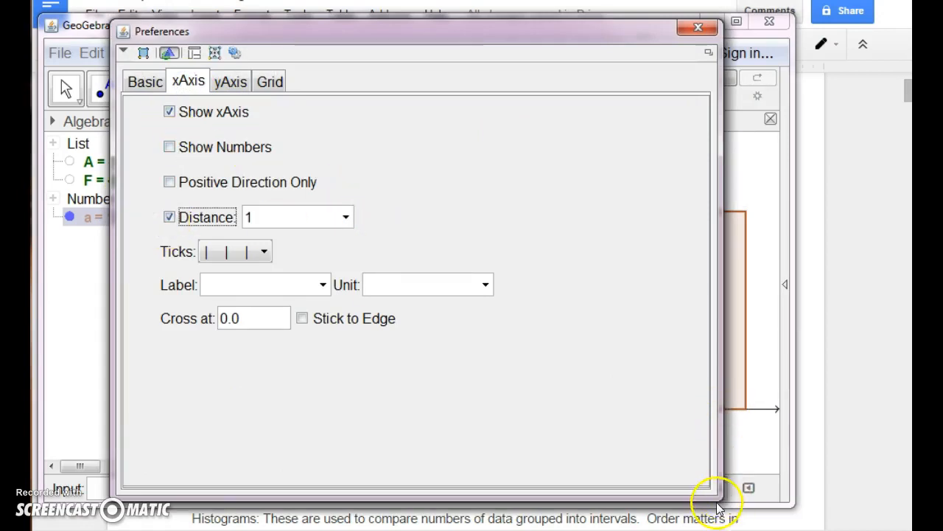
{"action": "left_click", "coordinate": [687, 29]}
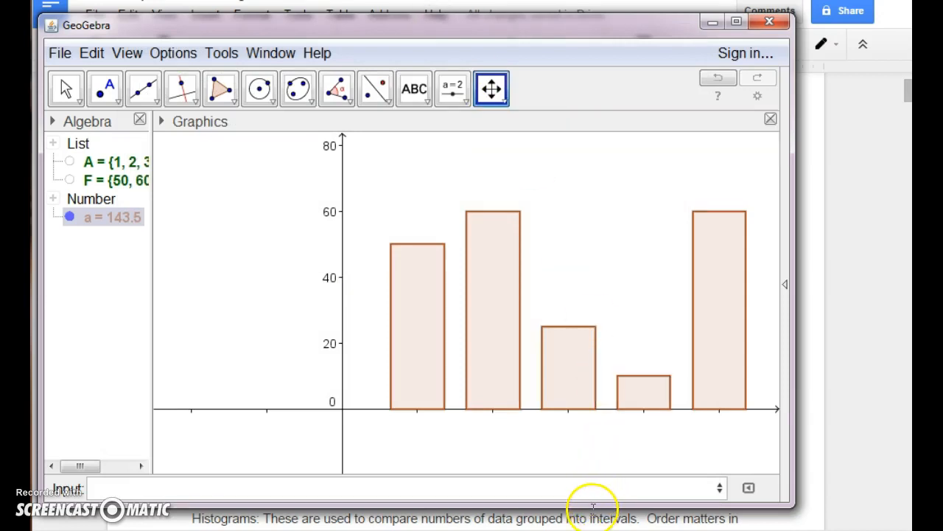
- Shorten the GeoGebra window to uncover the fruit table in the document, keeping the bars' base and the x-axis in view
{"action": "left_click", "coordinate": [593, 505]}
{"action": "left_click", "coordinate": [571, 411], "text": "shift"}
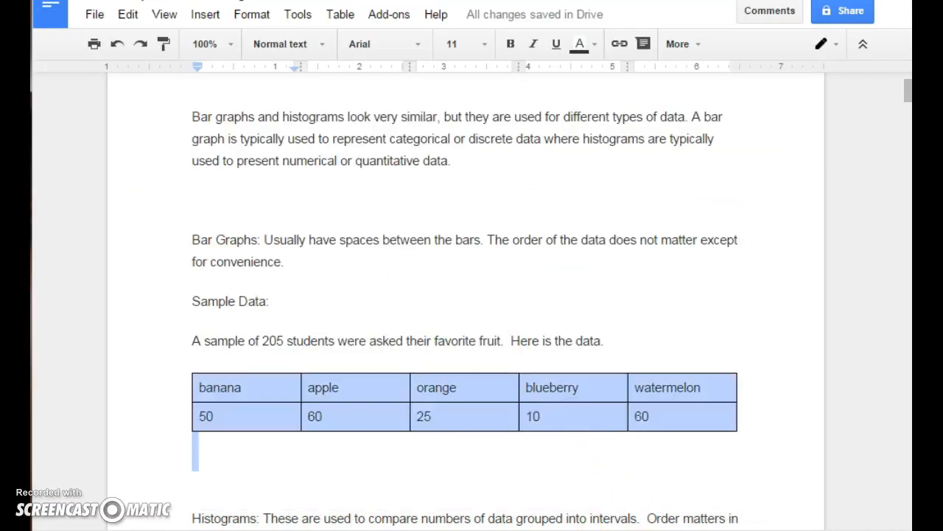
{"action": "key", "text": "alt+Tab"}
{"action": "left_click_drag", "start_coordinate": [516, 449], "coordinate": [506, 242]}
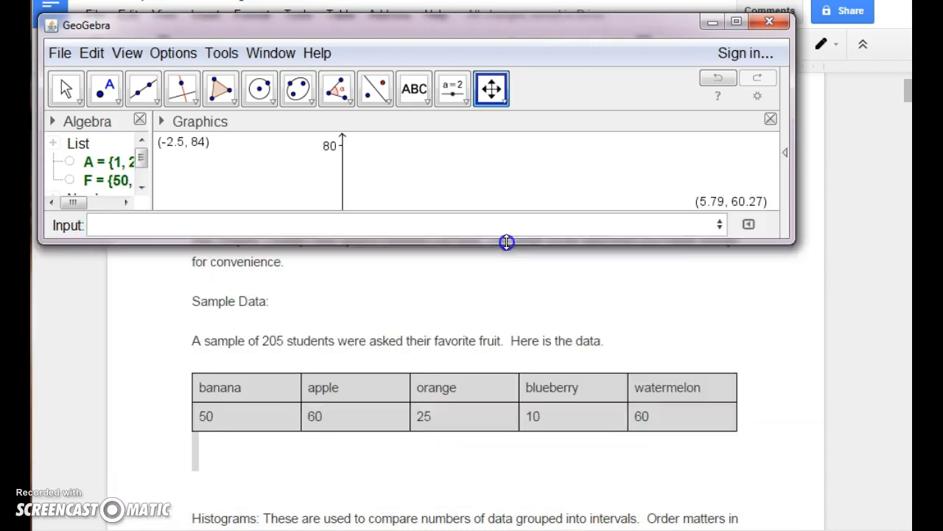
{"action": "left_click_drag", "start_coordinate": [491, 158], "coordinate": [492, 77]}
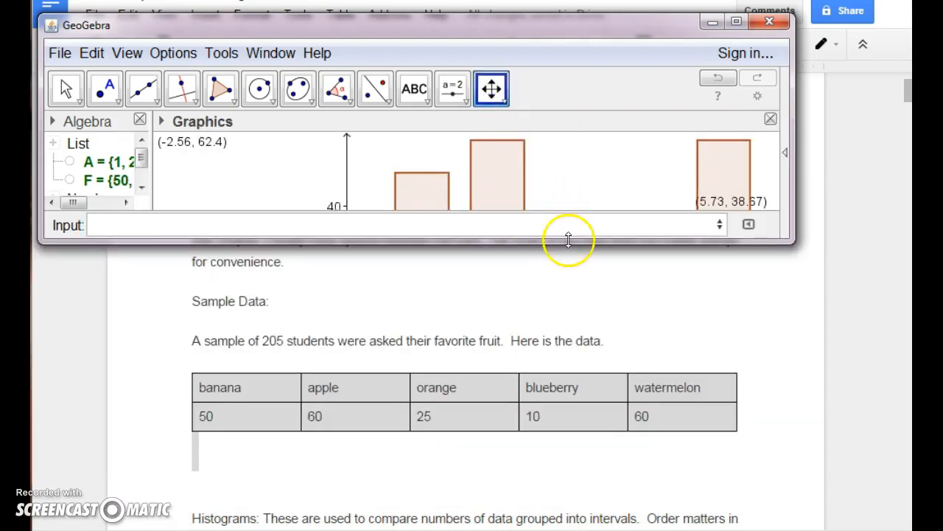
{"action": "left_click_drag", "start_coordinate": [568, 245], "coordinate": [589, 320]}
{"action": "left_click_drag", "start_coordinate": [589, 250], "coordinate": [577, 194]}
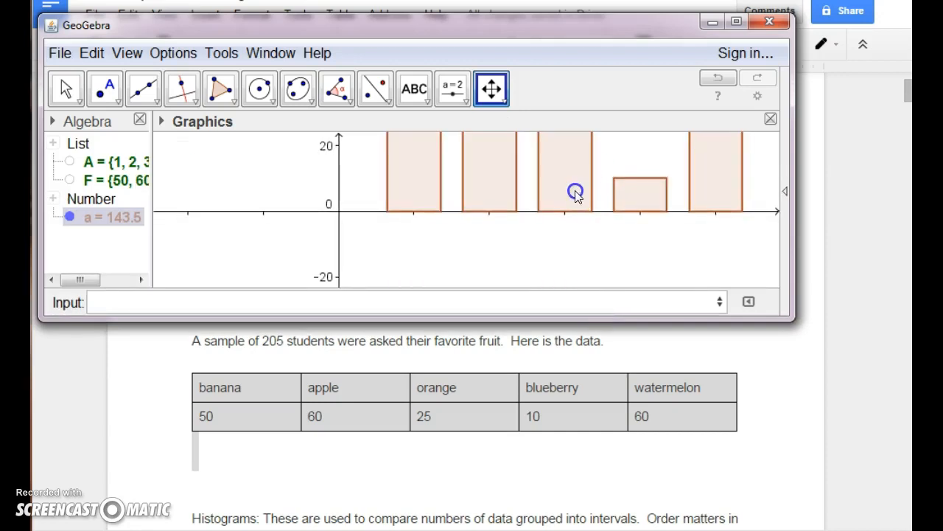
- Add the text labels "banana" and "apple" below the x-axis under the first and second bars
{"action": "left_click", "coordinate": [414, 89]}
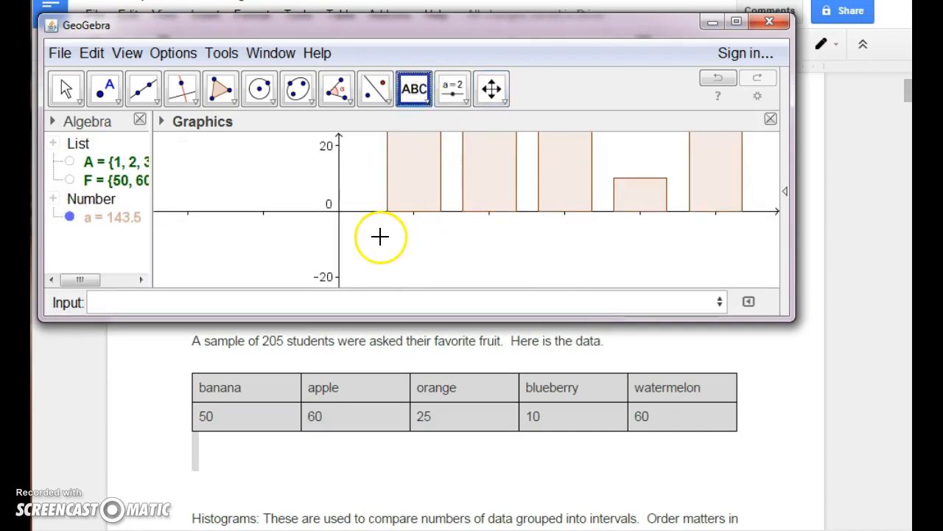
{"action": "left_click", "coordinate": [379, 236]}
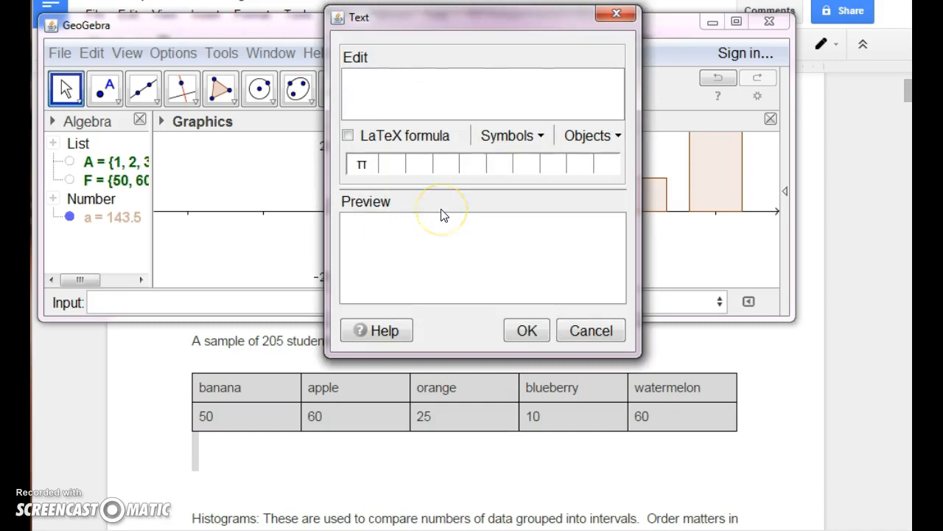
{"action": "type", "text": "banana"}
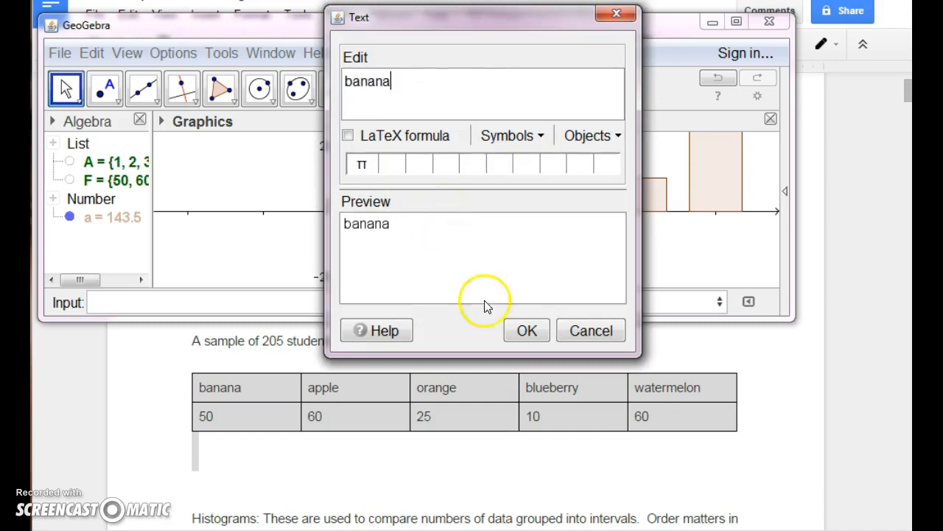
{"action": "left_click", "coordinate": [526, 328]}
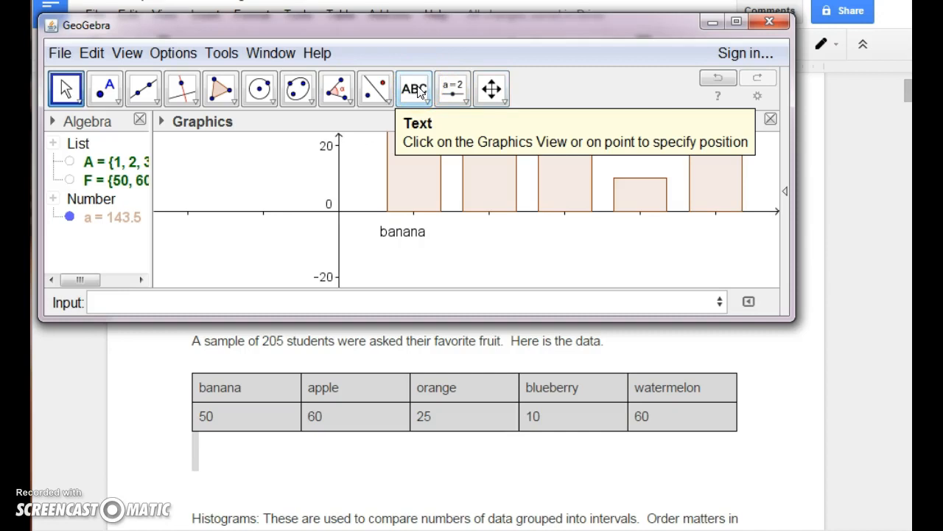
{"action": "left_click", "coordinate": [415, 89]}
{"action": "left_click", "coordinate": [465, 229]}
{"action": "type", "text": "appl"}
{"action": "left_click", "coordinate": [526, 331]}
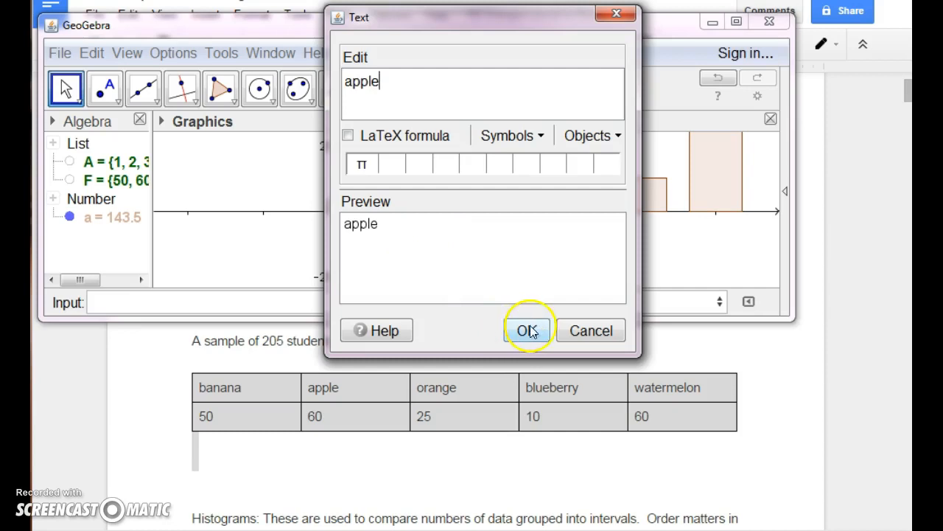
- Add the text labels "orange" and "blueberry" below the x-axis under the third and fourth bars
{"action": "left_click", "coordinate": [546, 224]}
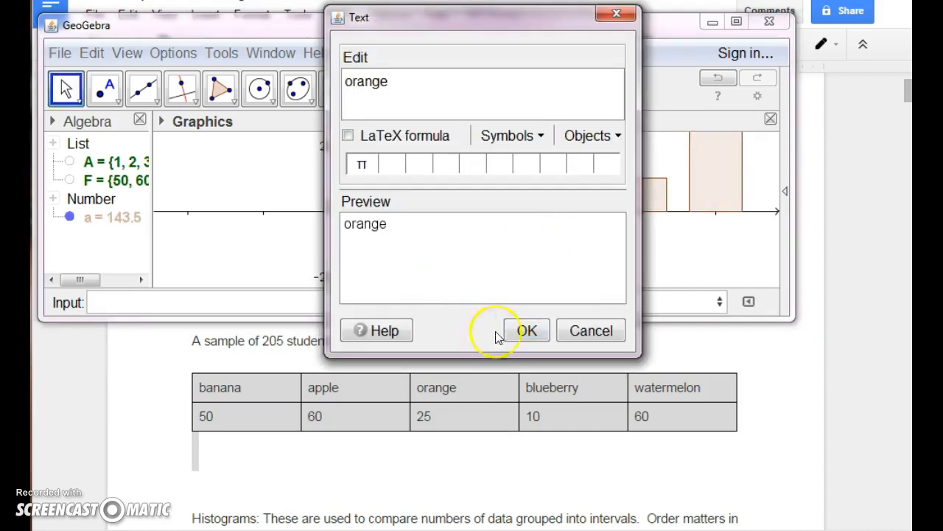
{"action": "left_click", "coordinate": [526, 331]}
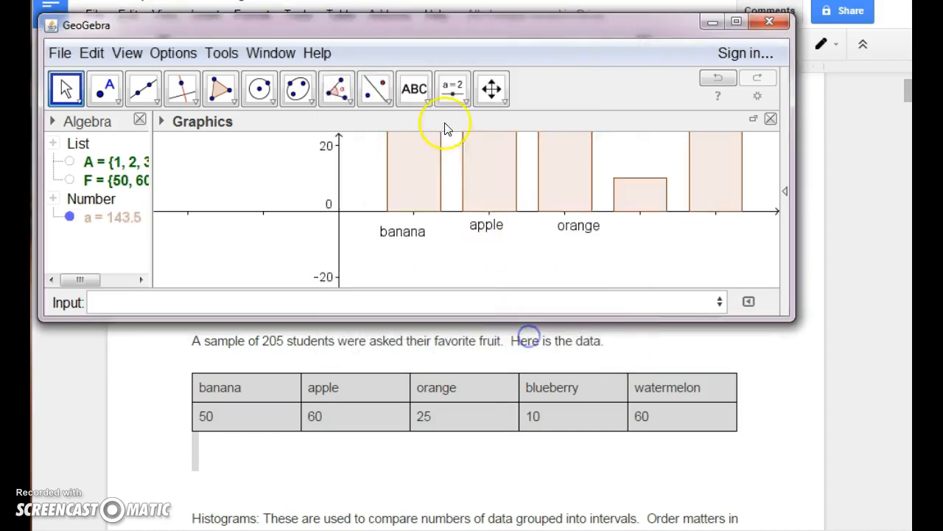
{"action": "left_click", "coordinate": [632, 245]}
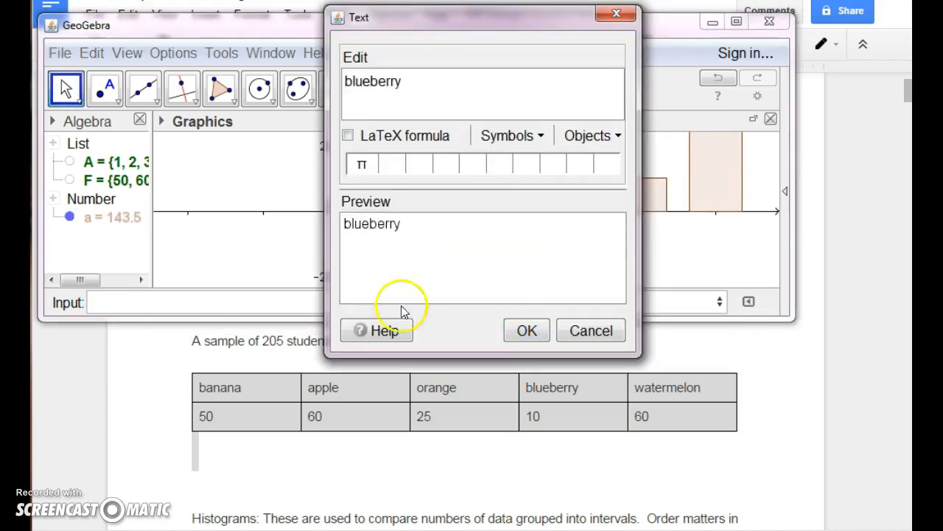
{"action": "left_click", "coordinate": [524, 331]}
- Add the text label "watermelon" below the x-axis under the fifth bar
{"action": "left_click", "coordinate": [411, 98]}
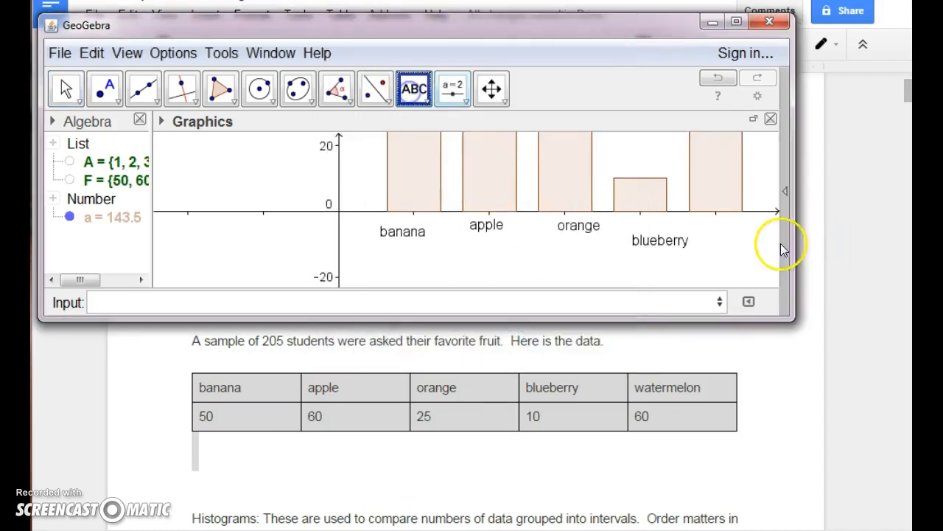
{"action": "left_click", "coordinate": [723, 241]}
{"action": "type", "text": "watermelon"}
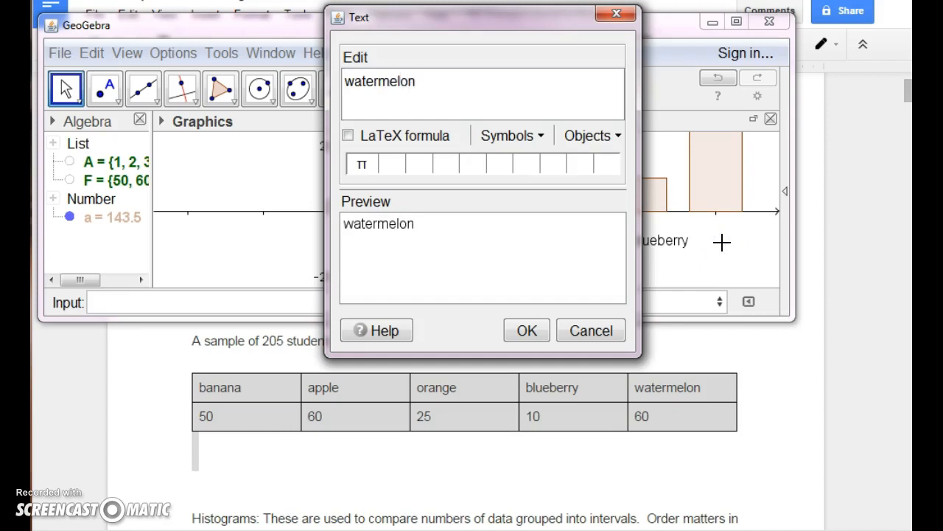
{"action": "left_click", "coordinate": [542, 330]}
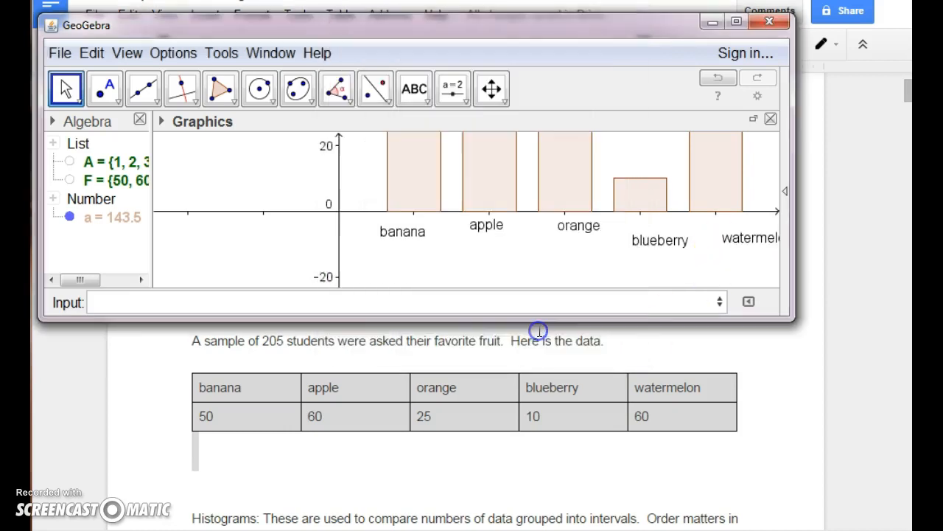
- Enlarge and reposition the GeoGebra window so the graph has more width and height
{"action": "left_click_drag", "start_coordinate": [786, 321], "coordinate": [848, 341]}
{"action": "left_click_drag", "start_coordinate": [729, 25], "coordinate": [718, 29]}
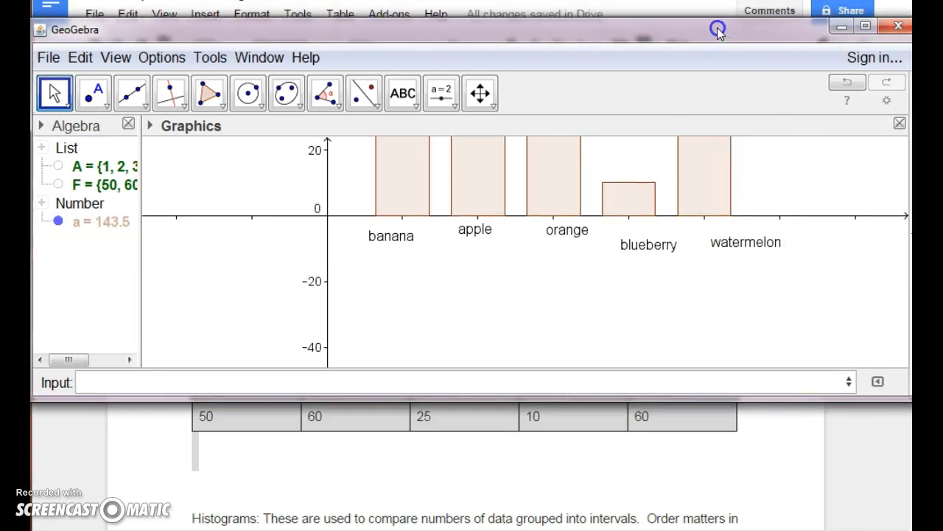
{"action": "left_click_drag", "start_coordinate": [855, 188], "coordinate": [760, 215]}
{"action": "left_click_drag", "start_coordinate": [771, 38], "coordinate": [702, 51]}
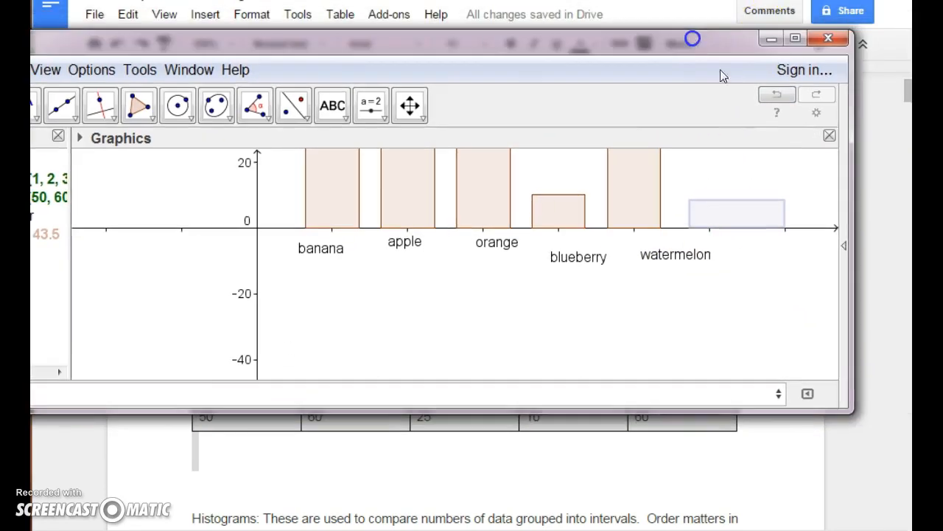
{"action": "left_click_drag", "start_coordinate": [857, 177], "coordinate": [807, 173]}
{"action": "left_click_drag", "start_coordinate": [573, 36], "coordinate": [659, 30]}
{"action": "left_click_drag", "start_coordinate": [888, 396], "coordinate": [881, 530]}
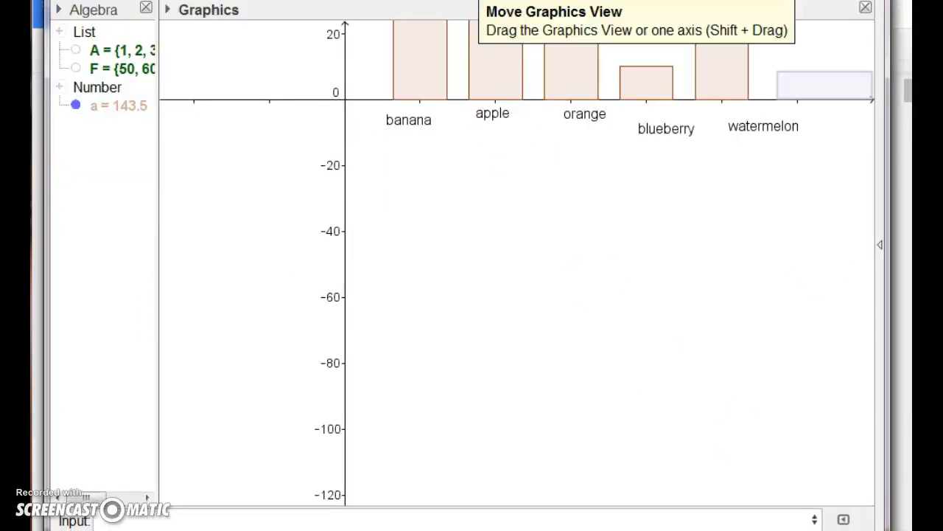
{"action": "left_click_drag", "start_coordinate": [577, 0], "coordinate": [575, 53]}
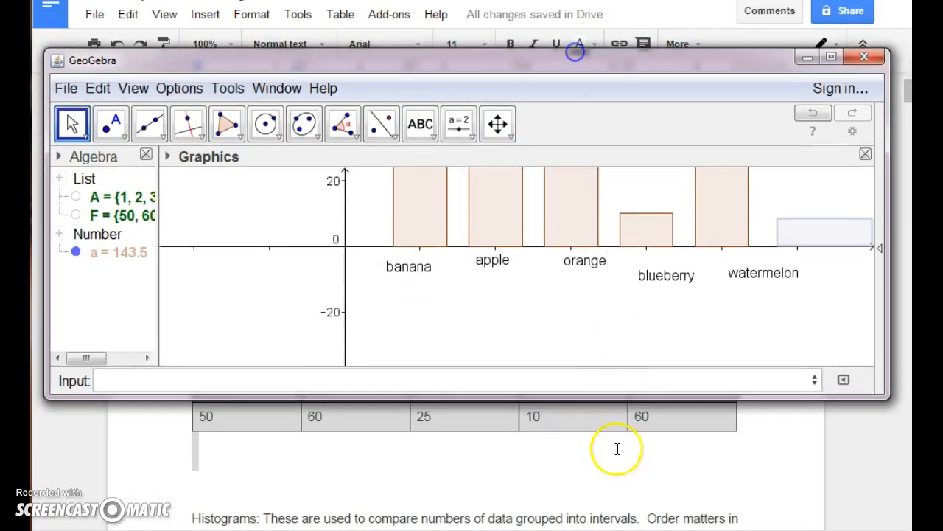
{"action": "left_click", "coordinate": [639, 478]}
{"action": "left_click_drag", "start_coordinate": [642, 401], "coordinate": [642, 509]}
- Bring all five full bars and their labels into view, then stretch the x-axis to widen the bars
{"action": "left_click", "coordinate": [498, 123]}
{"action": "left_click_drag", "start_coordinate": [520, 313], "coordinate": [432, 400]}
{"action": "scroll", "coordinate": [432, 401], "scroll_direction": "down", "scroll_amount": 3}
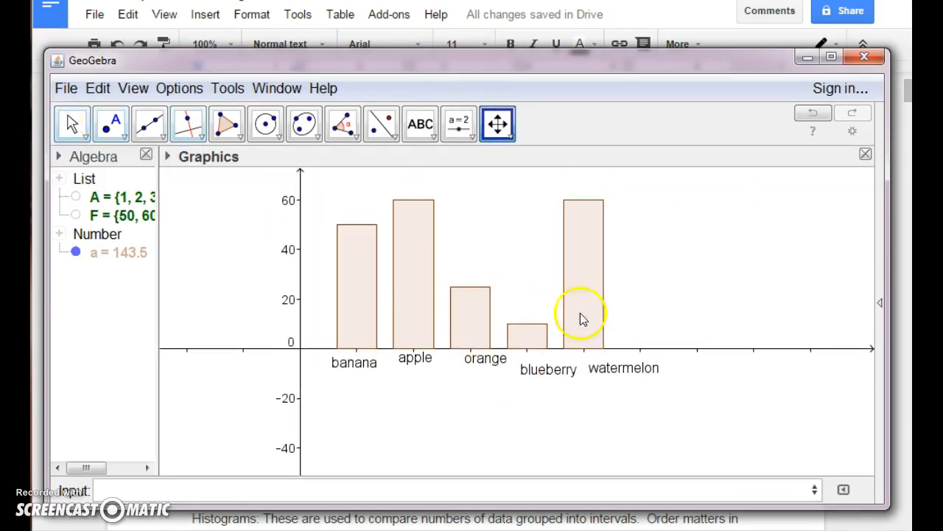
{"action": "left_click_drag", "start_coordinate": [655, 347], "coordinate": [838, 348]}
- Align the five fruit labels beneath their bars, leaving room above the bars for a title
{"action": "left_click", "coordinate": [57, 116]}
{"action": "left_click_drag", "start_coordinate": [372, 356], "coordinate": [397, 357]}
{"action": "left_click", "coordinate": [497, 124]}
{"action": "left_click_drag", "start_coordinate": [337, 255], "coordinate": [318, 343]}
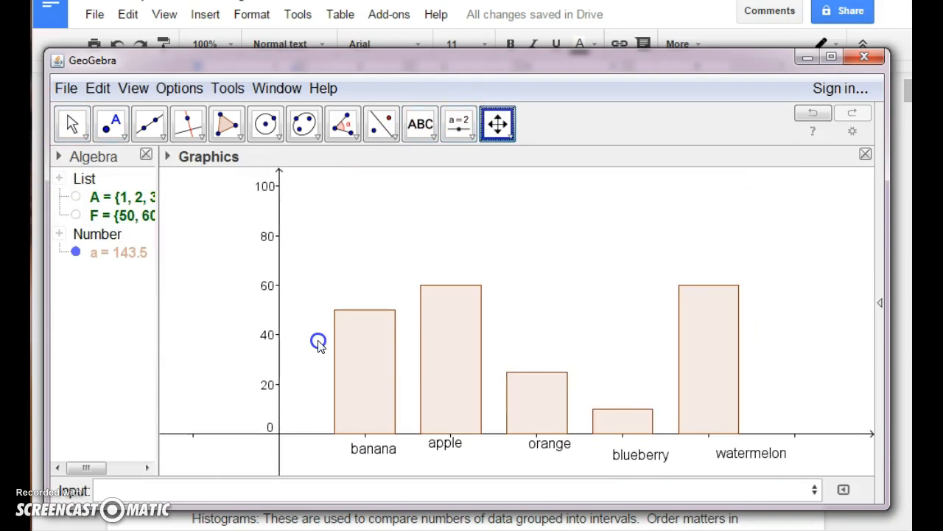
{"action": "mouse_move", "coordinate": [368, 451]}
{"action": "left_mouse_down"}
{"action": "mouse_move", "coordinate": [377, 452]}
{"action": "mouse_move", "coordinate": [352, 453]}
{"action": "left_mouse_up"}
{"action": "left_click", "coordinate": [71, 123]}
{"action": "mouse_move", "coordinate": [457, 439]}
{"action": "left_mouse_down"}
{"action": "mouse_move", "coordinate": [454, 456]}
{"action": "mouse_move", "coordinate": [457, 443]}
{"action": "left_mouse_up"}
{"action": "left_click_drag", "start_coordinate": [554, 443], "coordinate": [537, 448]}
{"action": "left_click_drag", "start_coordinate": [645, 457], "coordinate": [628, 458]}
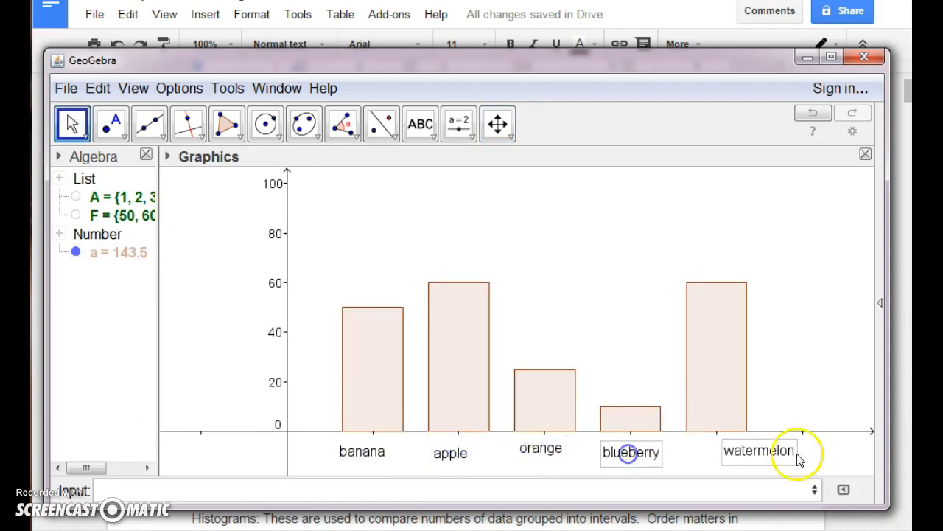
{"action": "left_click_drag", "start_coordinate": [762, 451], "coordinate": [740, 459]}
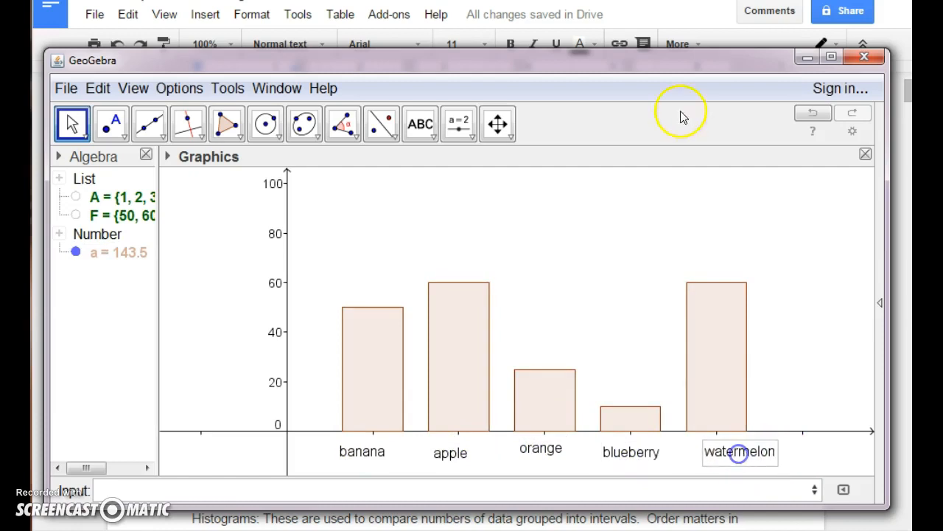
- Switch to the Google Docs document and copy the sentence "A sample of 205 students were asked their favorite fruit."
{"action": "left_click", "coordinate": [695, 36]}
{"action": "left_click", "coordinate": [418, 278]}
{"action": "left_click_drag", "start_coordinate": [502, 339], "coordinate": [193, 342]}
{"action": "key", "text": "ctrl+c"}
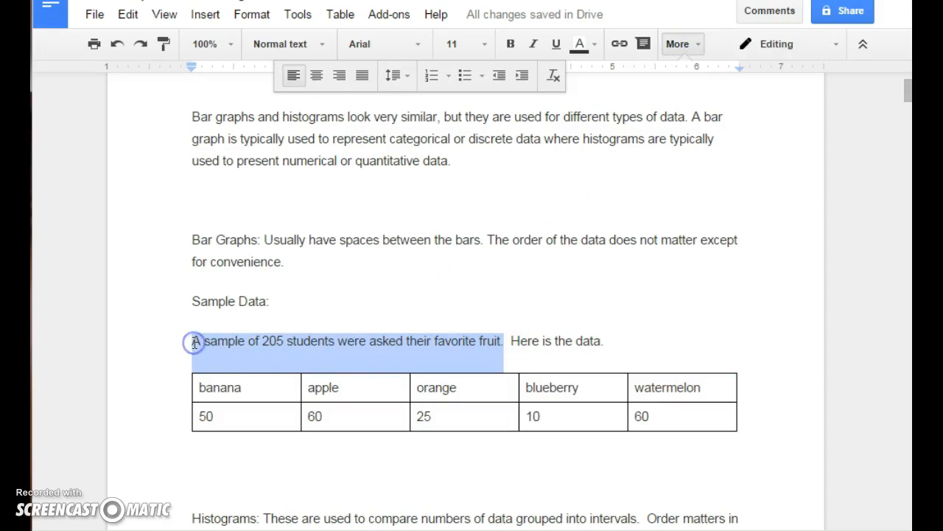
- Back in GeoGebra, add the copied sentence as a text title above the bars
{"action": "key", "text": "alt+Tab"}
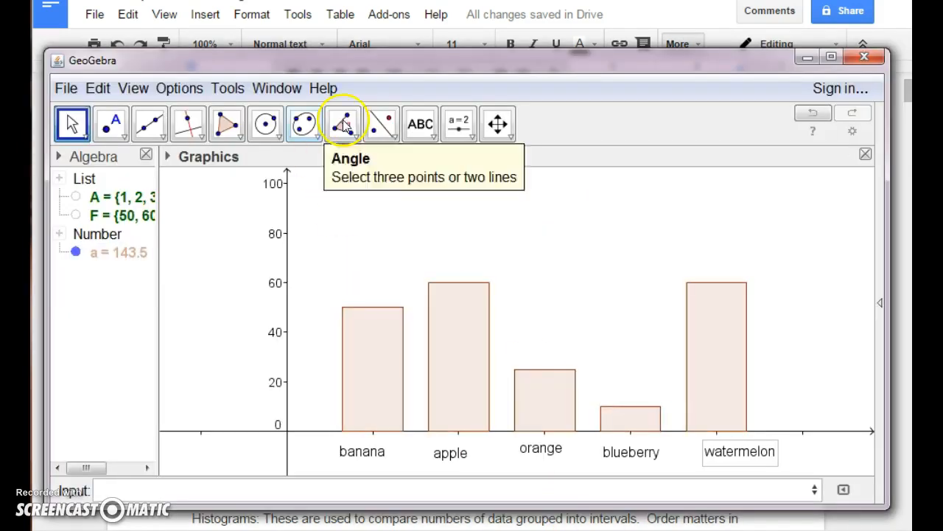
{"action": "left_click", "coordinate": [421, 124]}
{"action": "left_click", "coordinate": [406, 192]}
{"action": "key", "text": "ctrl+v"}
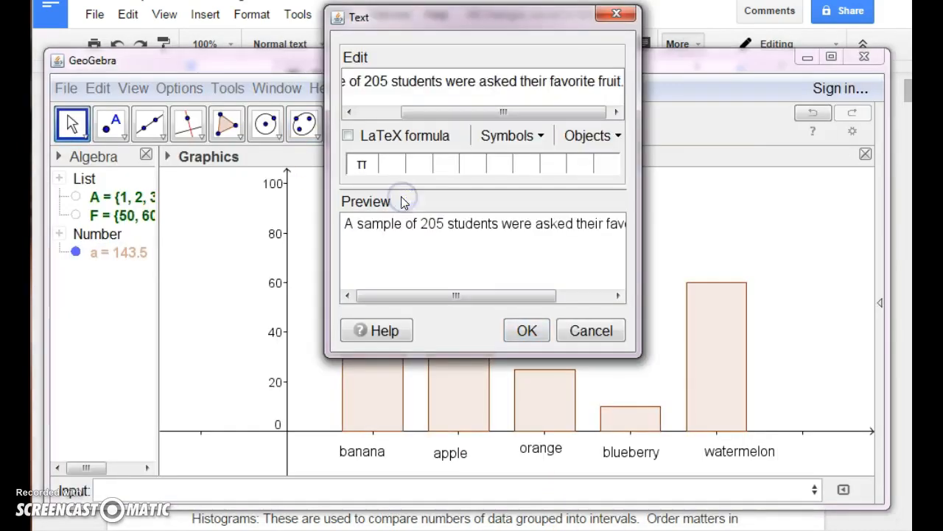
{"action": "left_click", "coordinate": [532, 327]}
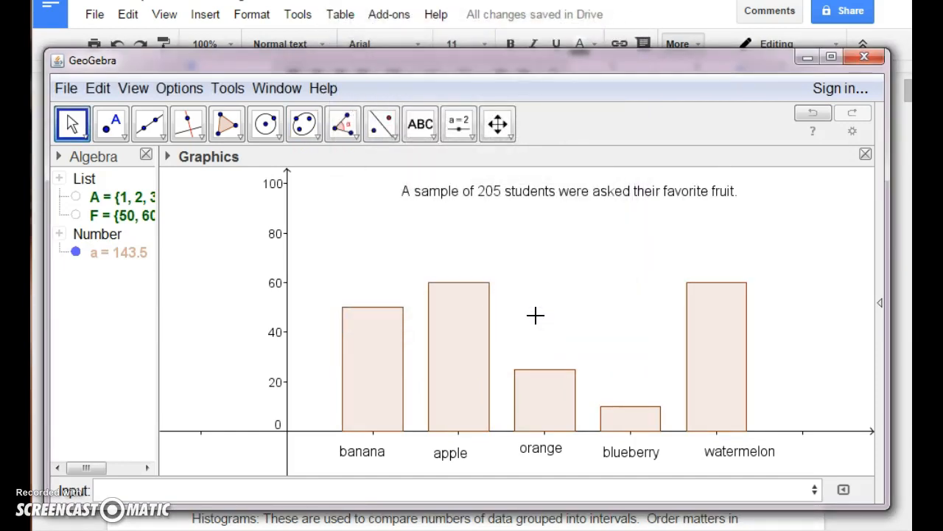
- Open the bar chart's color properties, enlarge the view of the bar choices, and color Bar 1 (banana) golden yellow
{"action": "right_click", "coordinate": [366, 375]}
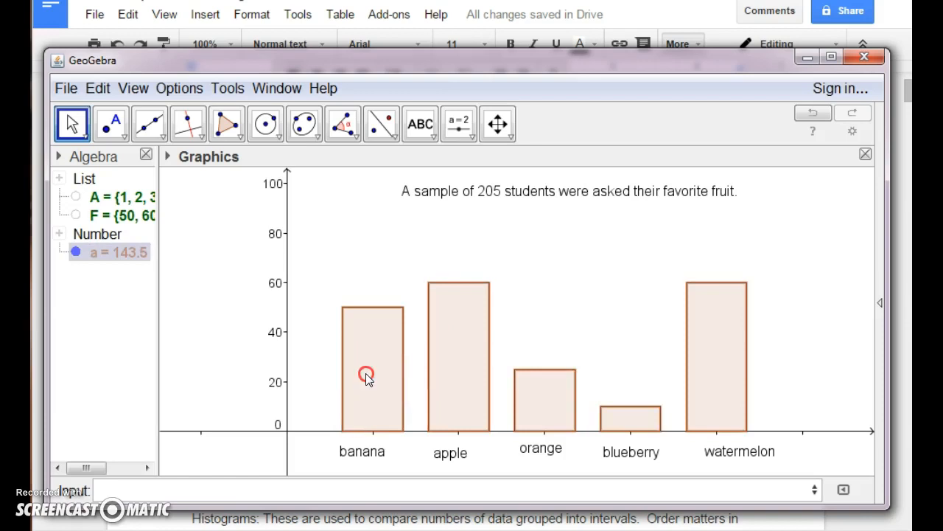
{"action": "left_click", "coordinate": [424, 508]}
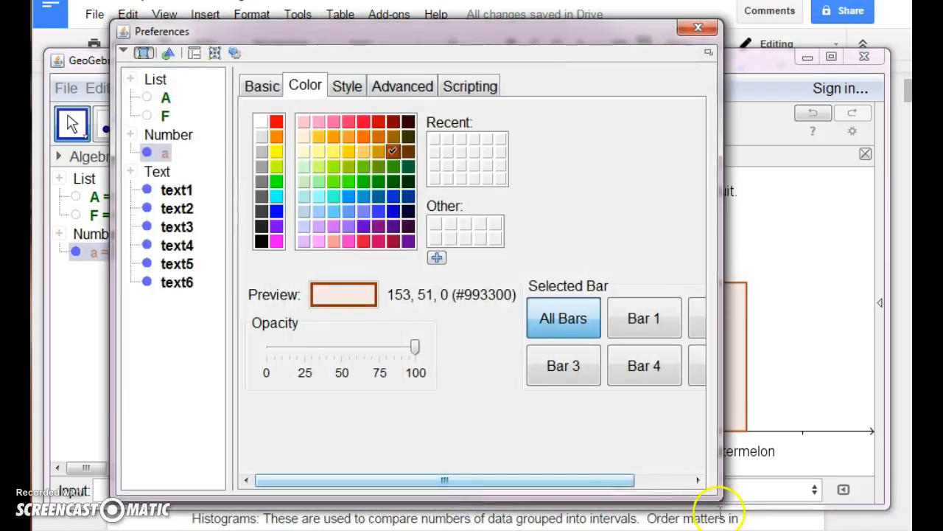
{"action": "left_click", "coordinate": [677, 480]}
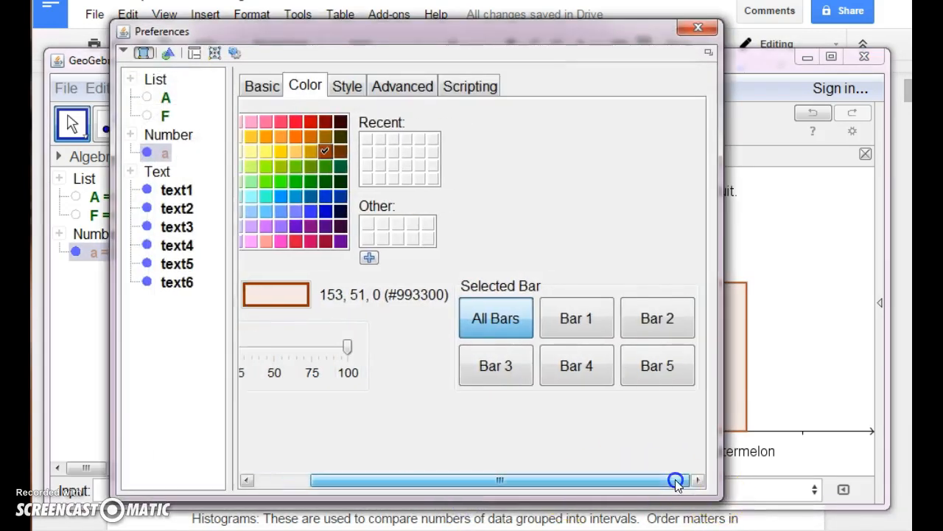
{"action": "left_click_drag", "start_coordinate": [704, 485], "coordinate": [746, 402]}
{"action": "left_click", "coordinate": [597, 318]}
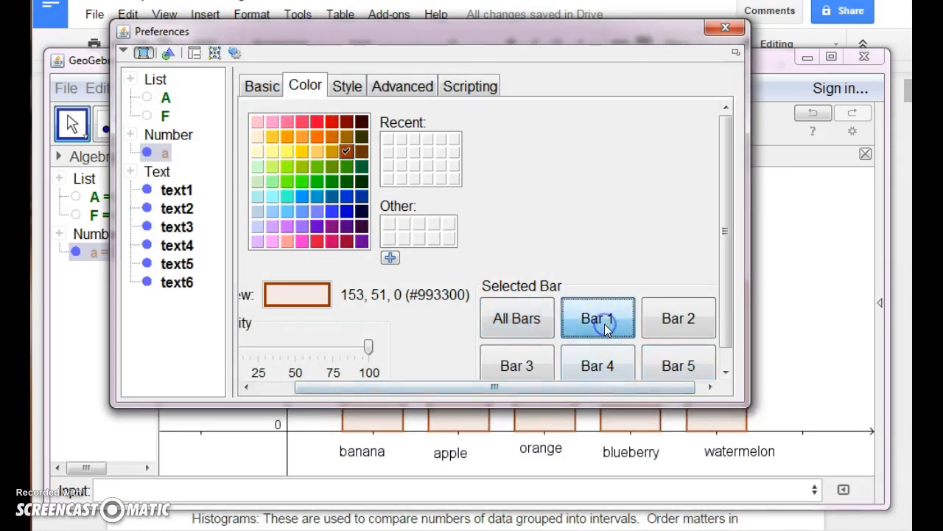
{"action": "left_click", "coordinate": [300, 149]}
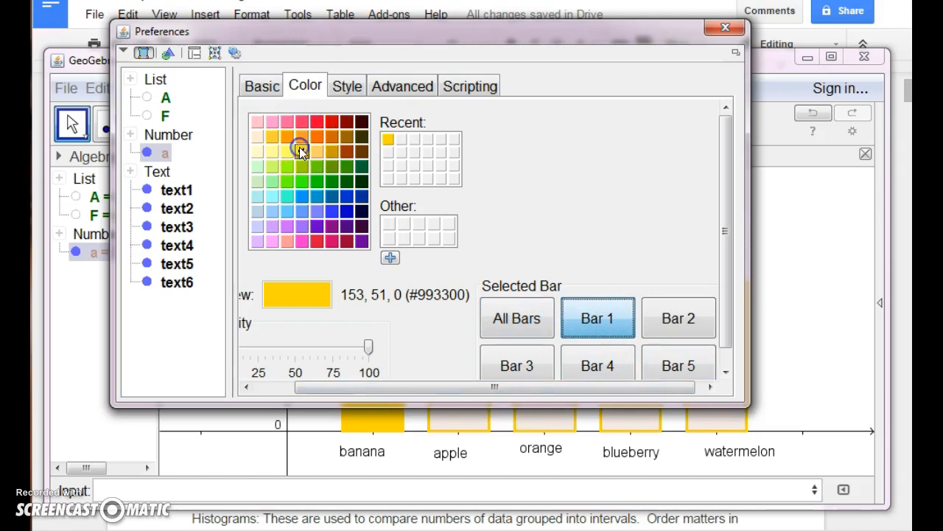
- Color Bar 2 (apple) red and Bar 3 (orange) orange
{"action": "left_click", "coordinate": [680, 327]}
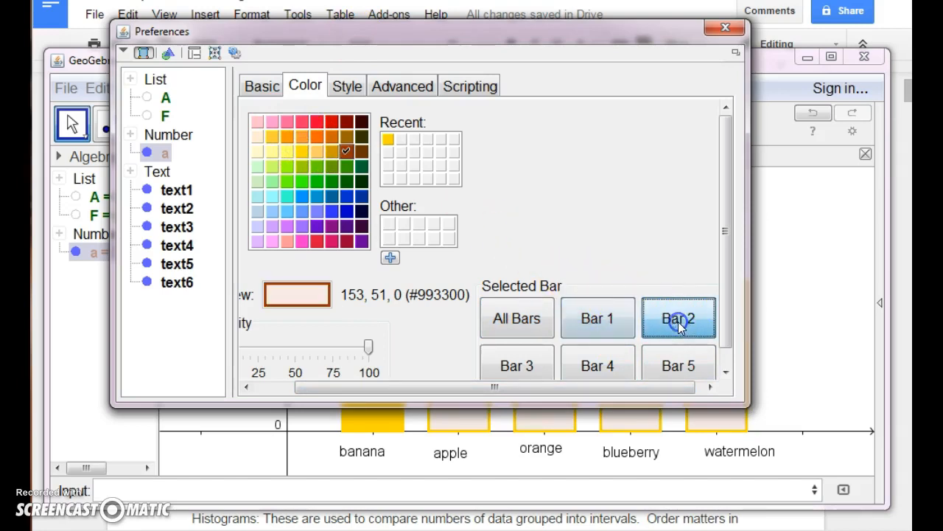
{"action": "left_click", "coordinate": [310, 122]}
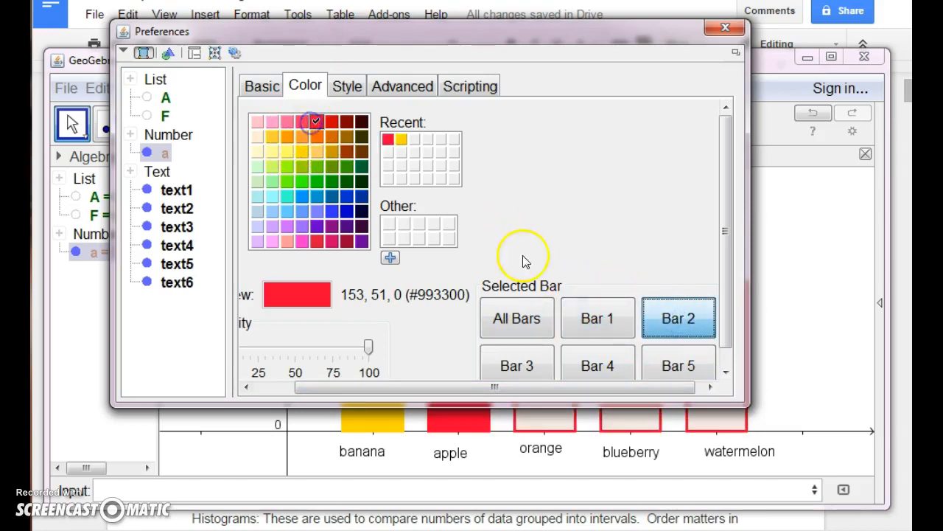
{"action": "left_click", "coordinate": [509, 372]}
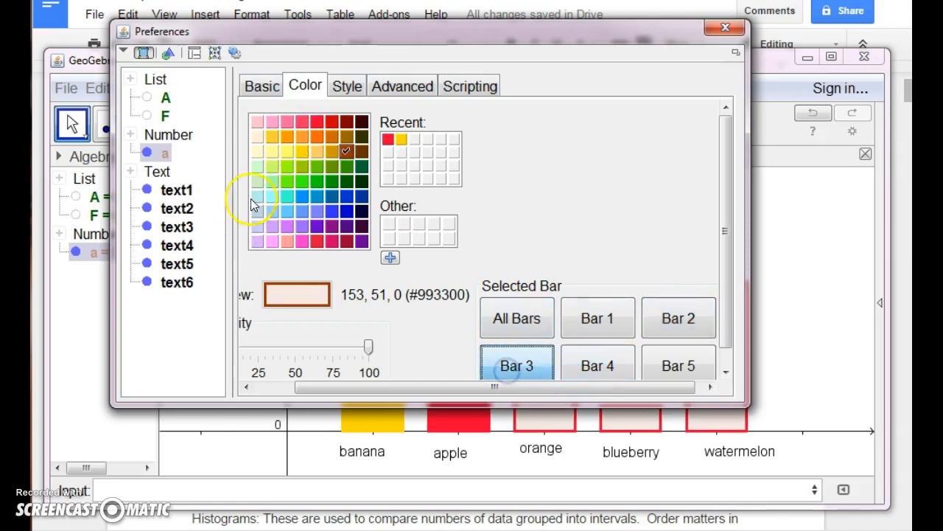
{"action": "left_click", "coordinate": [315, 138]}
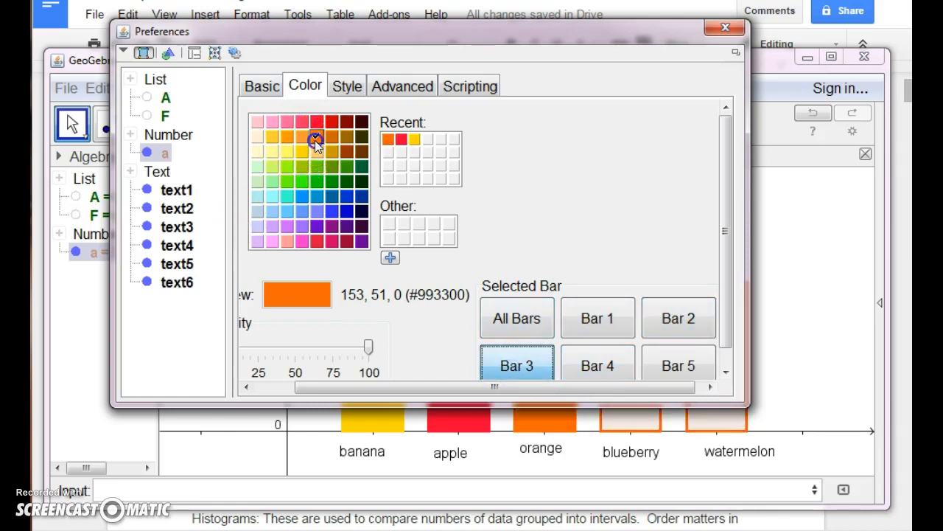
- Color Bar 4 (blueberry) blue and Bar 5 (watermelon) pink, then close the properties to reveal the whole graph
{"action": "left_click", "coordinate": [601, 363]}
{"action": "left_click", "coordinate": [332, 210]}
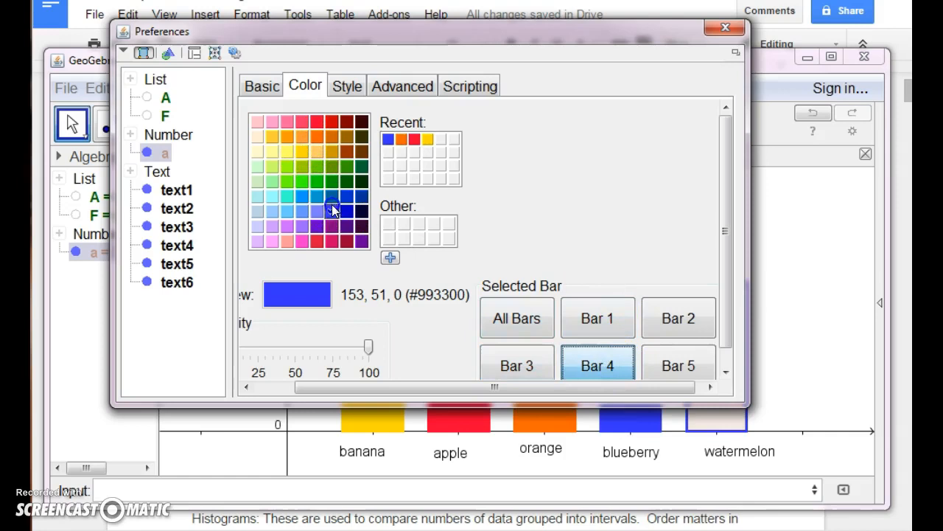
{"action": "left_click", "coordinate": [687, 367]}
{"action": "left_click", "coordinate": [288, 122]}
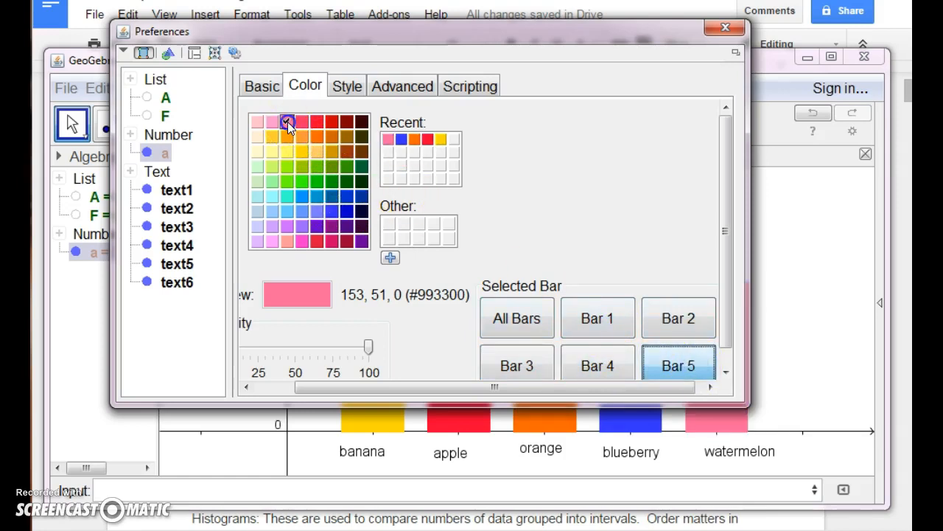
{"action": "left_click", "coordinate": [725, 27]}
{"action": "left_click_drag", "start_coordinate": [729, 58], "coordinate": [734, 33]}
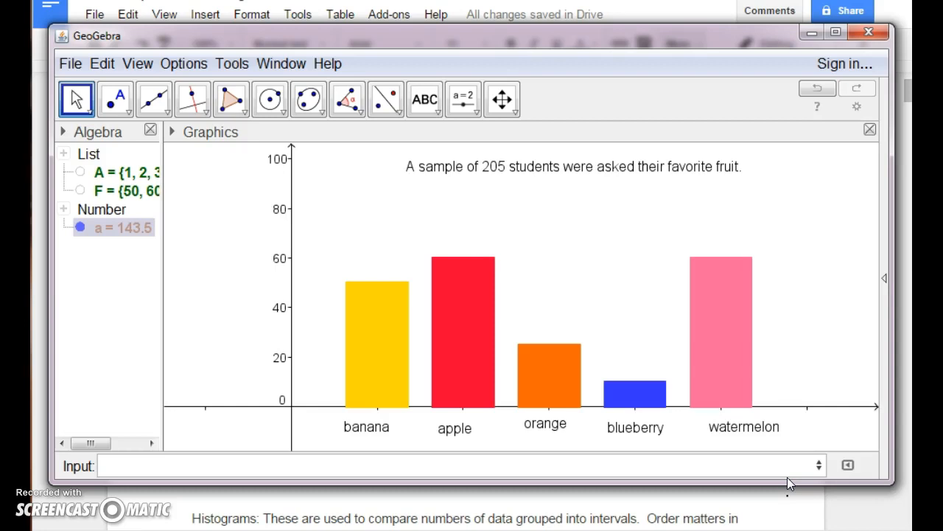
- Set a fixed y-axis tick distance of 5 in the graphics preferences
{"action": "left_click", "coordinate": [857, 107]}
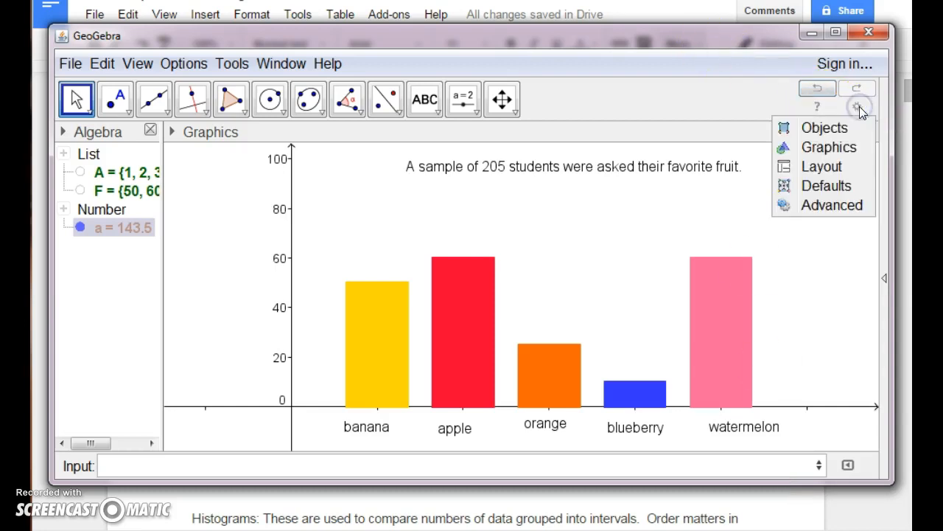
{"action": "left_click", "coordinate": [833, 147]}
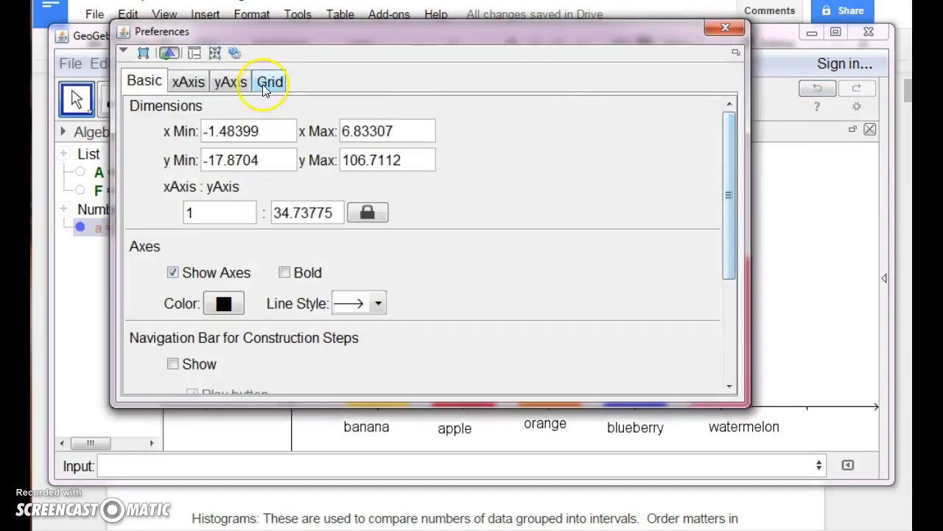
{"action": "left_click", "coordinate": [230, 81]}
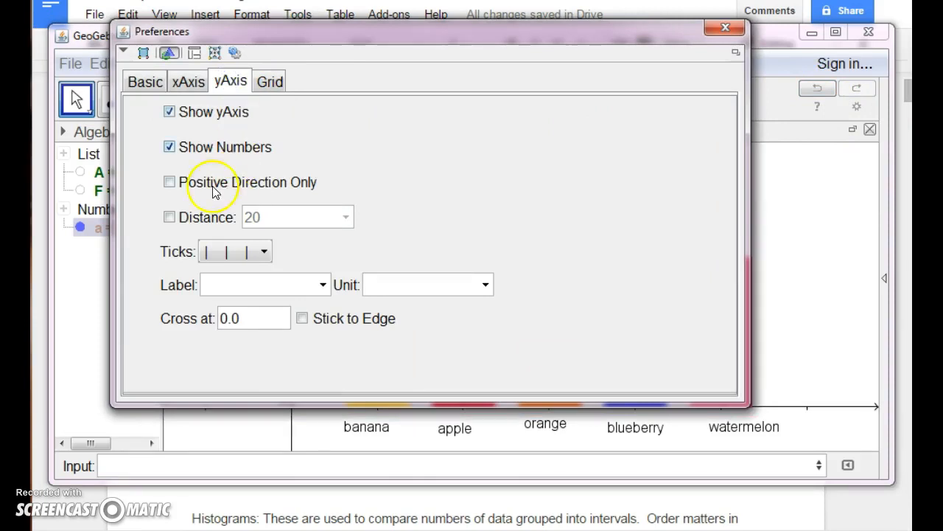
{"action": "left_click", "coordinate": [169, 217]}
{"action": "left_click", "coordinate": [344, 216]}
{"action": "left_click", "coordinate": [269, 217]}
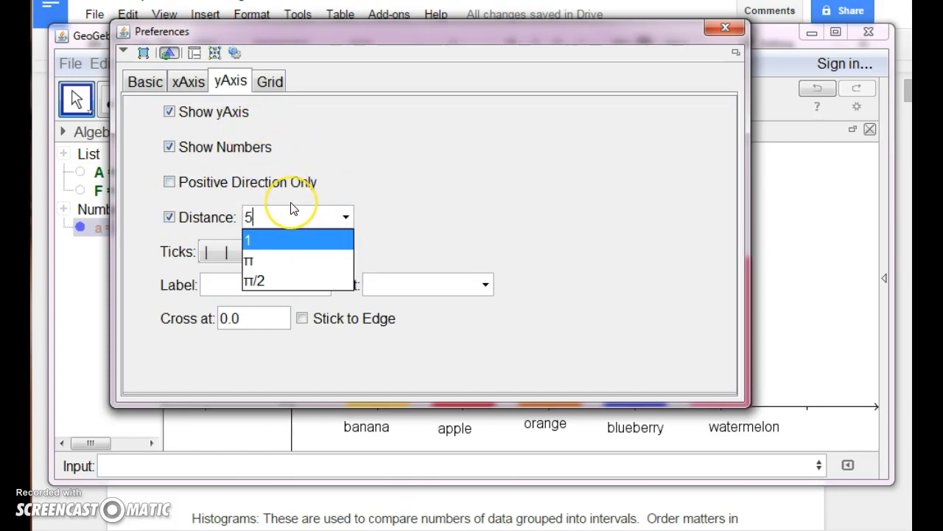
{"action": "key", "text": "Return"}
- Show the Cartesian grid behind the bars, then close the preferences and inspect the bars' value and count tooltips
{"action": "left_click", "coordinate": [271, 81]}
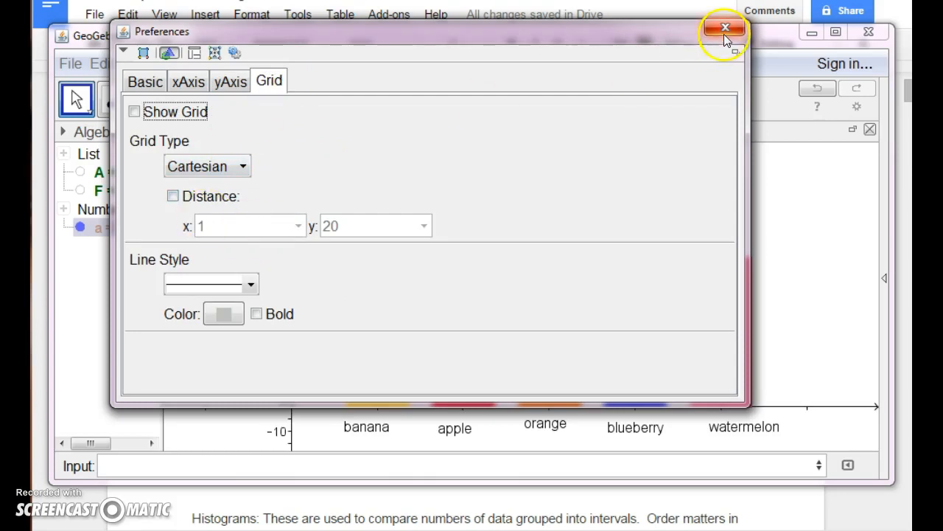
{"action": "left_click", "coordinate": [134, 111]}
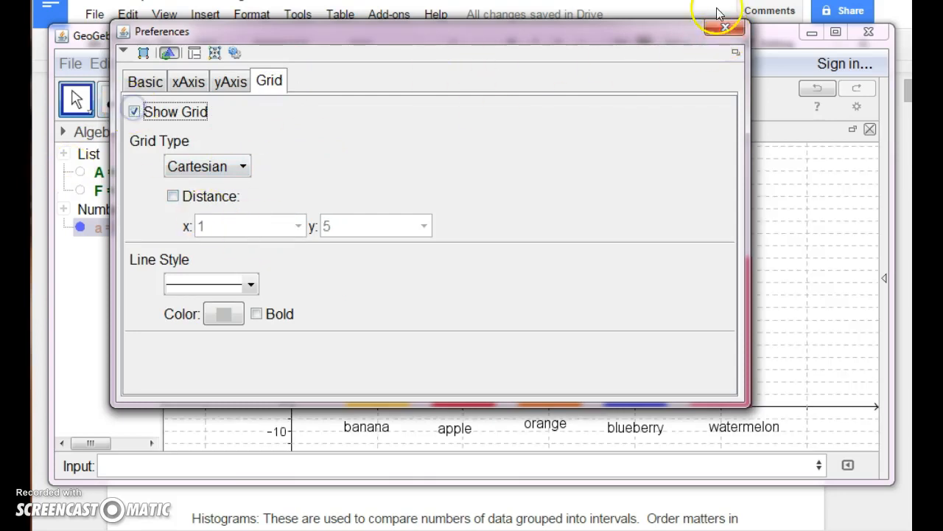
{"action": "left_click_drag", "start_coordinate": [631, 41], "coordinate": [653, 126]}
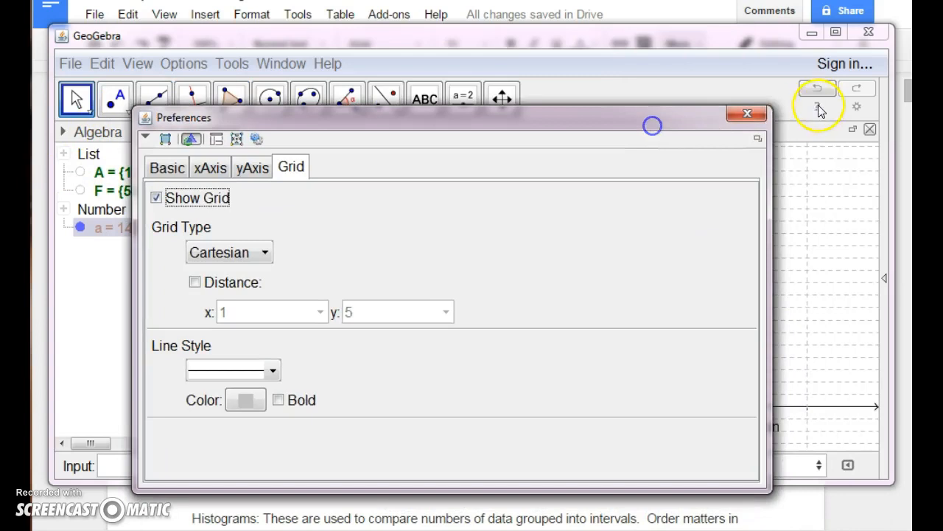
{"action": "left_click", "coordinate": [743, 110]}
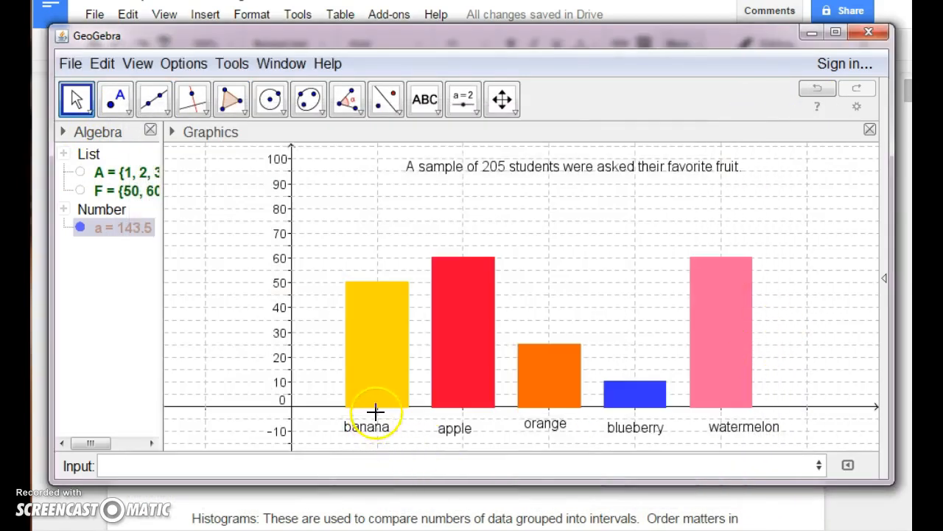
{"action": "mouse_move", "coordinate": [385, 336]}
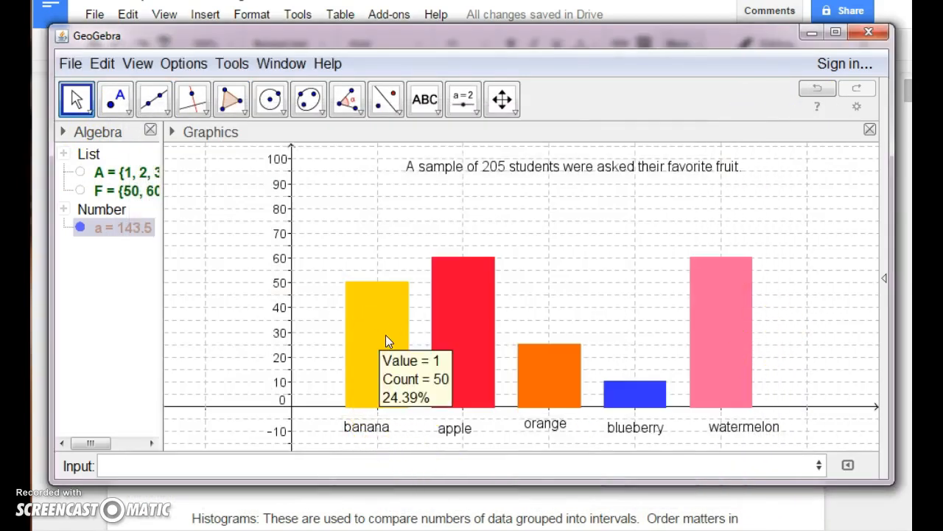
{"action": "left_click", "coordinate": [704, 374]}
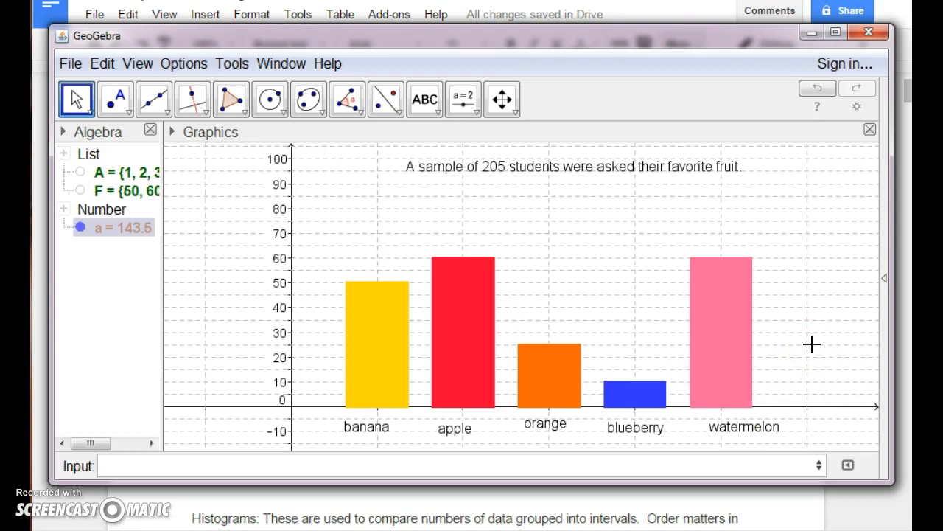
- Start a new blank GeoGebra file, discarding the unsaved bar graph
{"action": "left_click", "coordinate": [863, 30]}
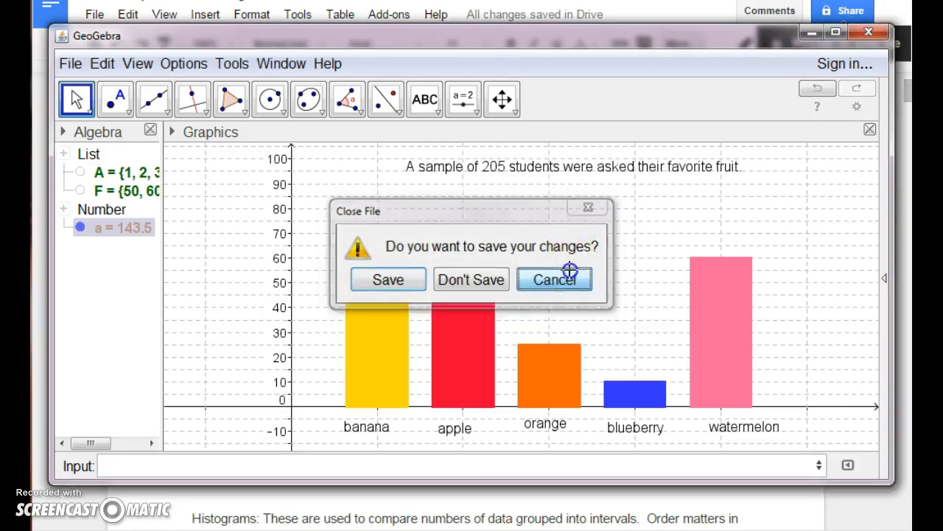
{"action": "left_click", "coordinate": [568, 272]}
{"action": "left_click", "coordinate": [76, 69]}
{"action": "left_click", "coordinate": [103, 322]}
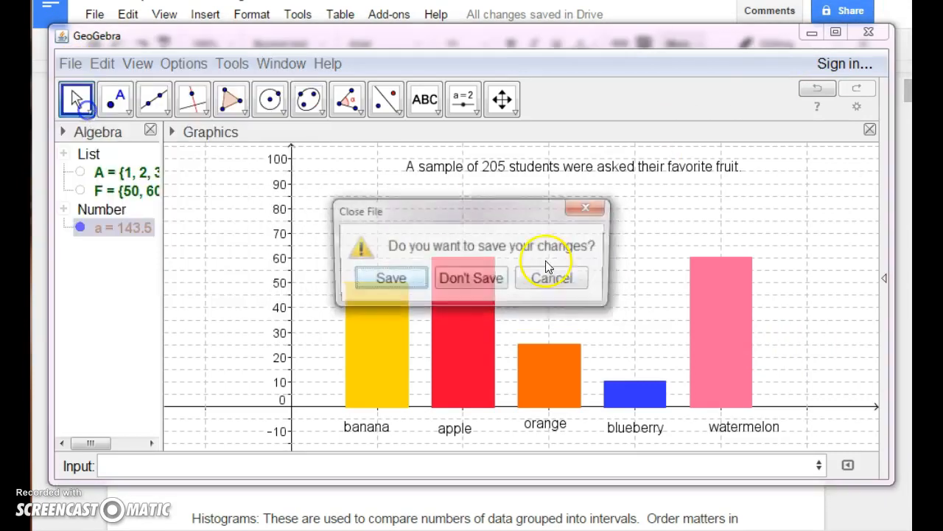
{"action": "left_click", "coordinate": [469, 277]}
- Switch to the Google Docs document and review the bar graph and histogram sections and the table of presidents' deaths
{"action": "left_click", "coordinate": [811, 33]}
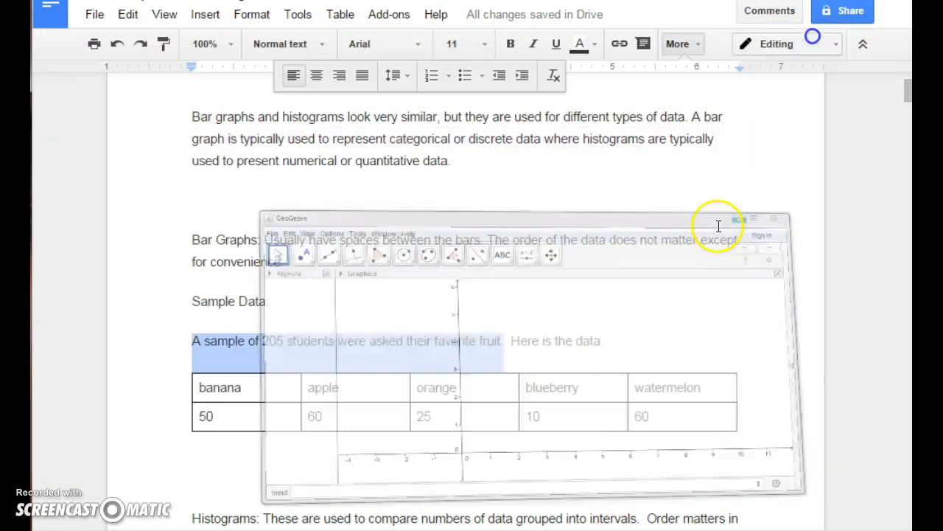
{"action": "left_click", "coordinate": [652, 307]}
{"action": "scroll", "coordinate": [651, 307], "scroll_direction": "down", "scroll_amount": 5}
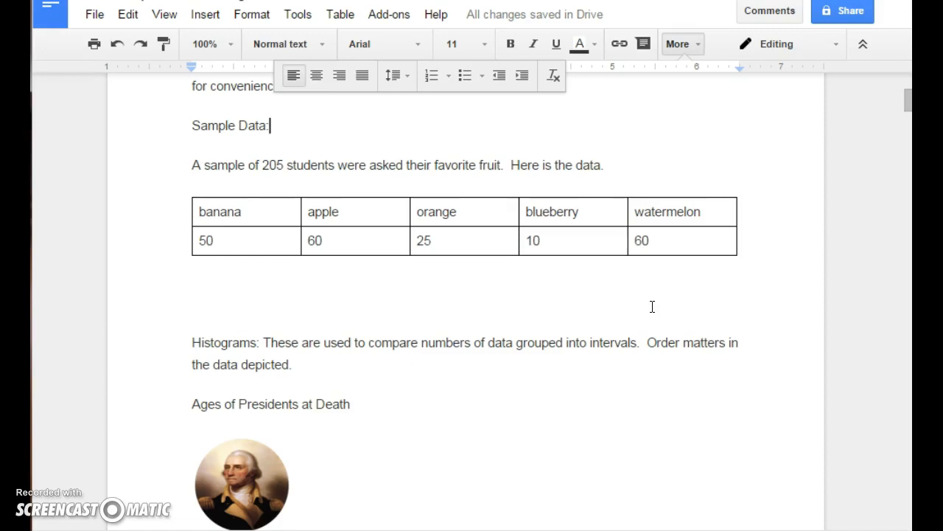
{"action": "scroll", "coordinate": [773, 351], "scroll_direction": "up", "scroll_amount": 4}
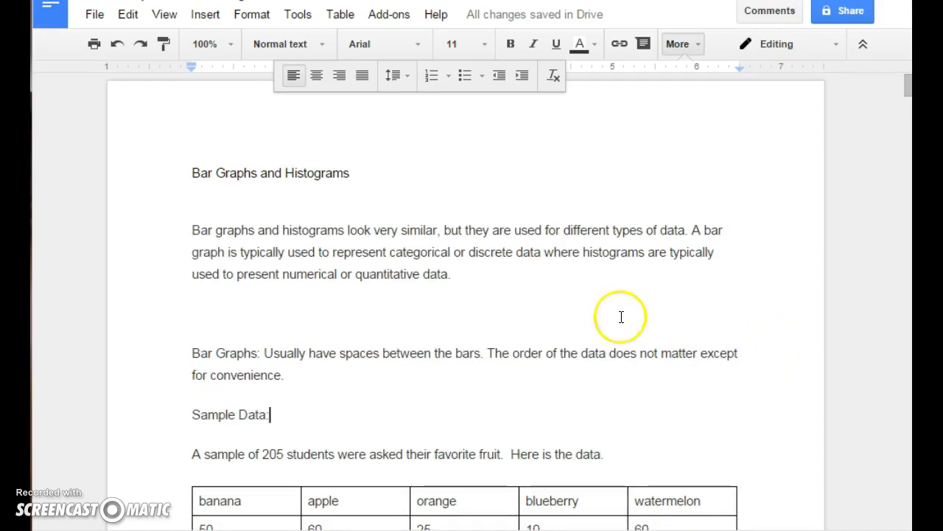
{"action": "scroll", "coordinate": [668, 302], "scroll_direction": "down", "scroll_amount": 6}
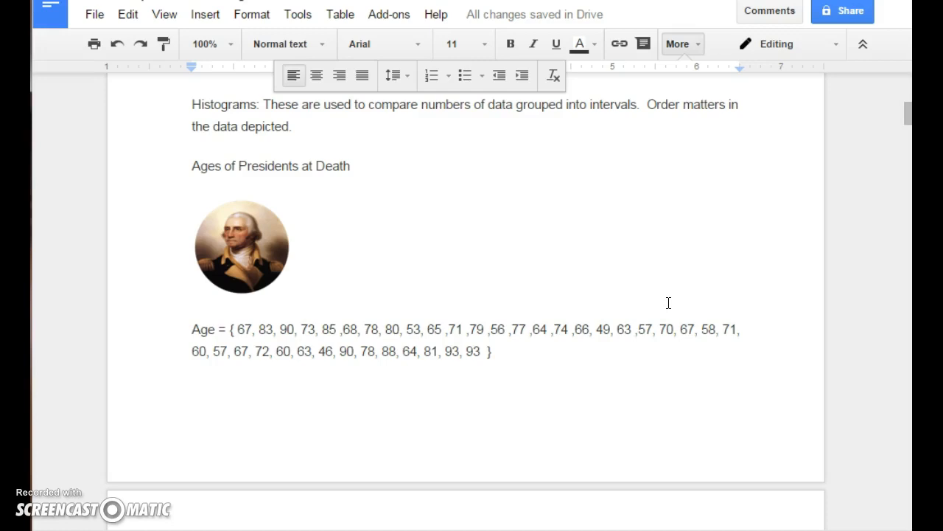
{"action": "scroll", "coordinate": [643, 198], "scroll_direction": "down", "scroll_amount": 7}
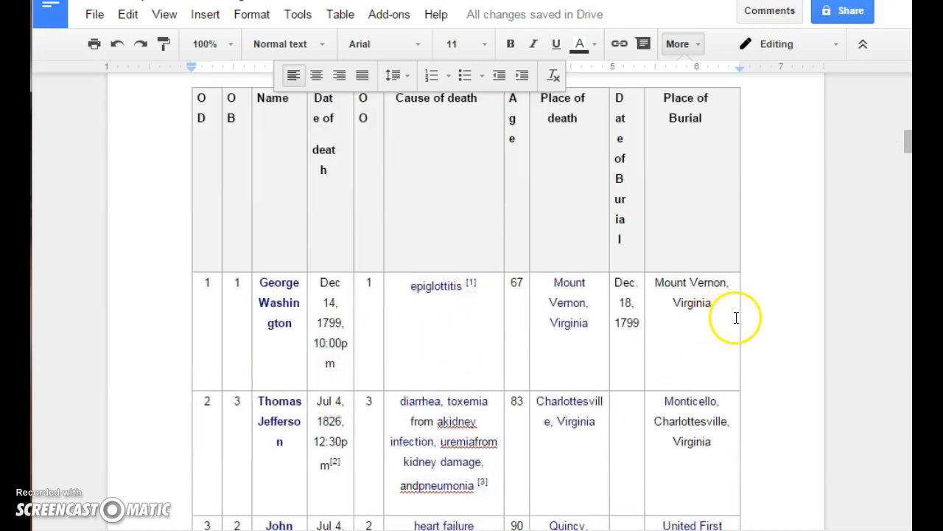
{"action": "left_click_drag", "start_coordinate": [742, 317], "coordinate": [757, 322]}
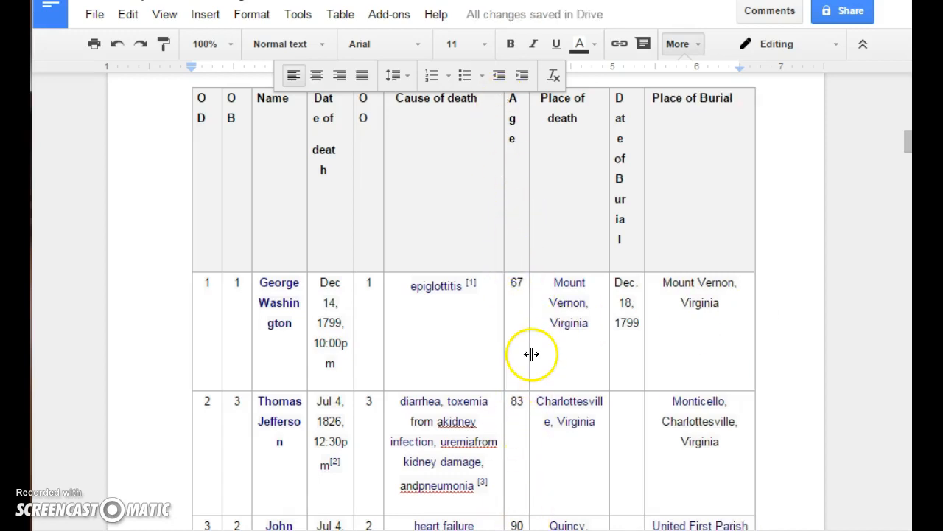
{"action": "scroll", "coordinate": [466, 292], "scroll_direction": "up", "scroll_amount": 7}
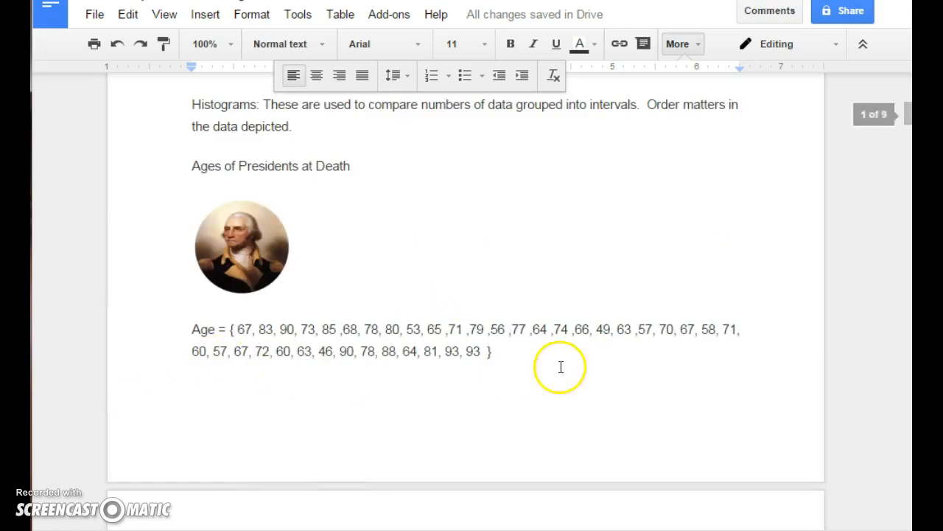
- Copy the full Age list of presidents' ages at death from the document and enter it in GeoGebra's input line
{"action": "left_click_drag", "start_coordinate": [507, 356], "coordinate": [201, 327]}
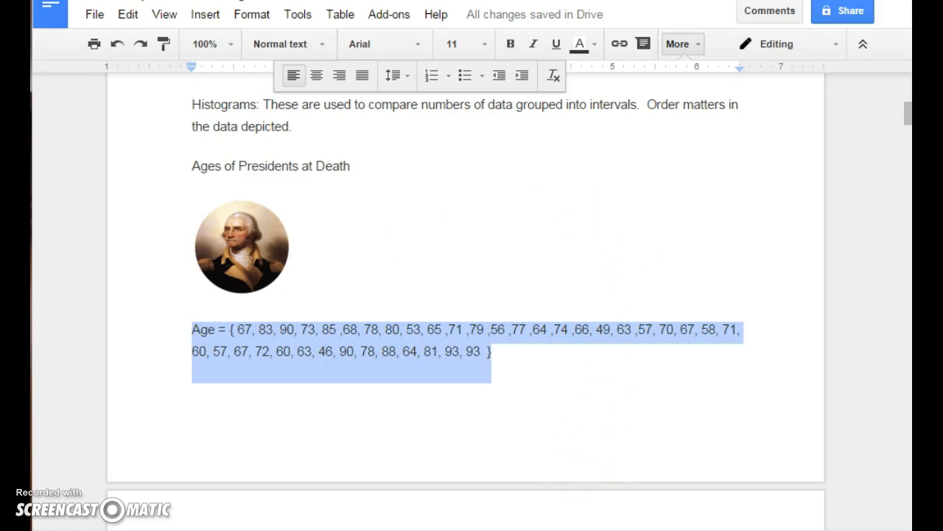
{"action": "left_click", "coordinate": [617, 530]}
{"action": "left_click", "coordinate": [151, 466]}
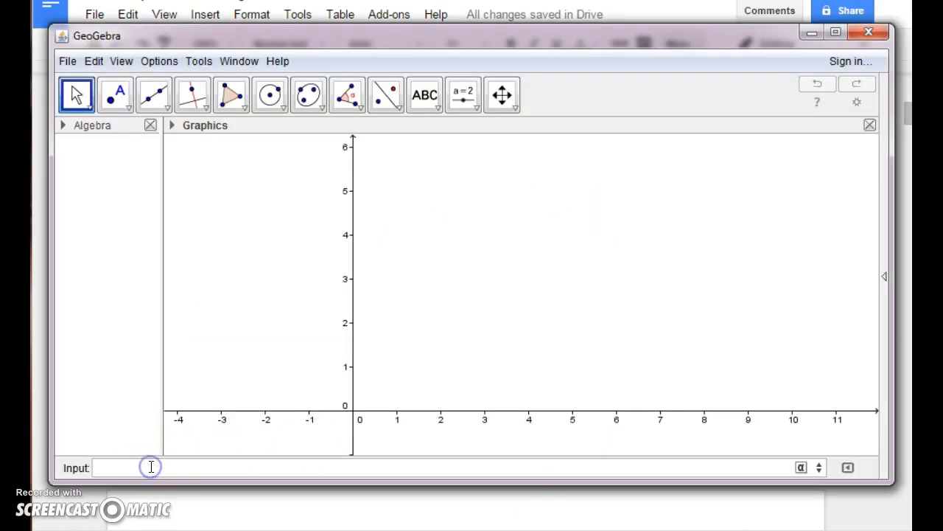
{"action": "key", "text": "ctrl+v"}
{"action": "key", "text": "Return"}
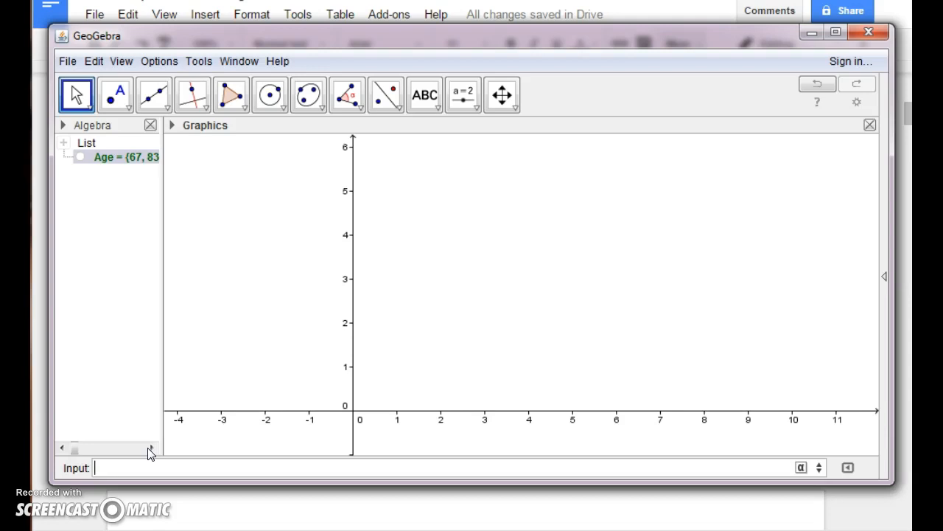
- Fill the first spreadsheet column with the age data using the command FillColumn[1, Age]
{"action": "type", "text": "ll"}
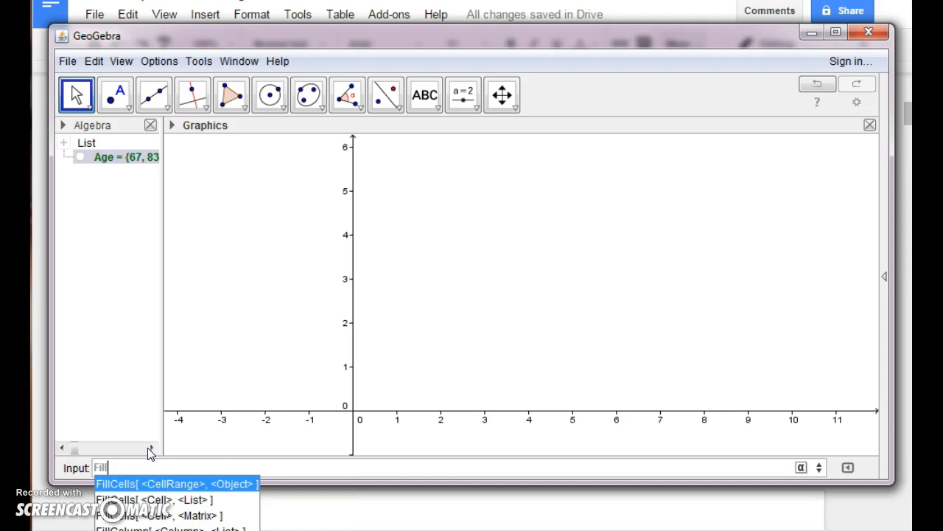
{"action": "left_click", "coordinate": [193, 524]}
{"action": "type", "text": "1"}
{"action": "left_click", "coordinate": [188, 466]}
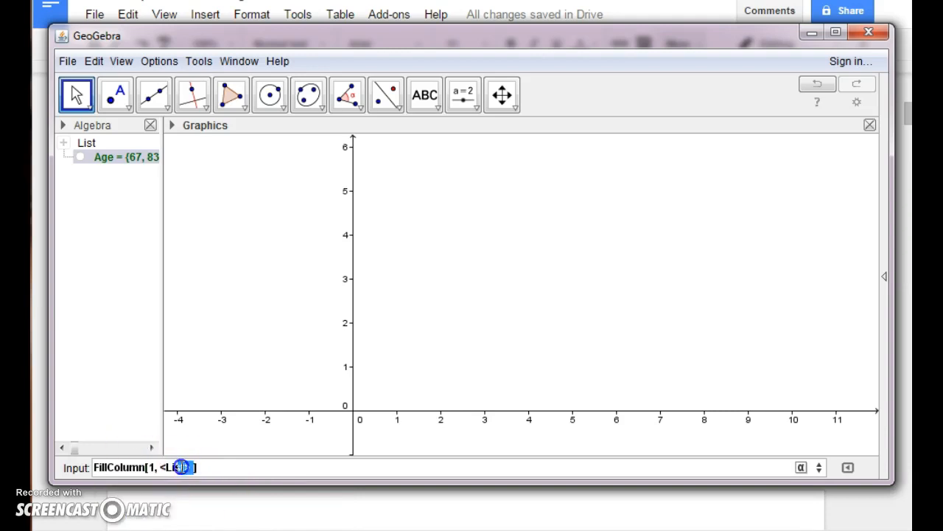
{"action": "type", "text": "Ag"}
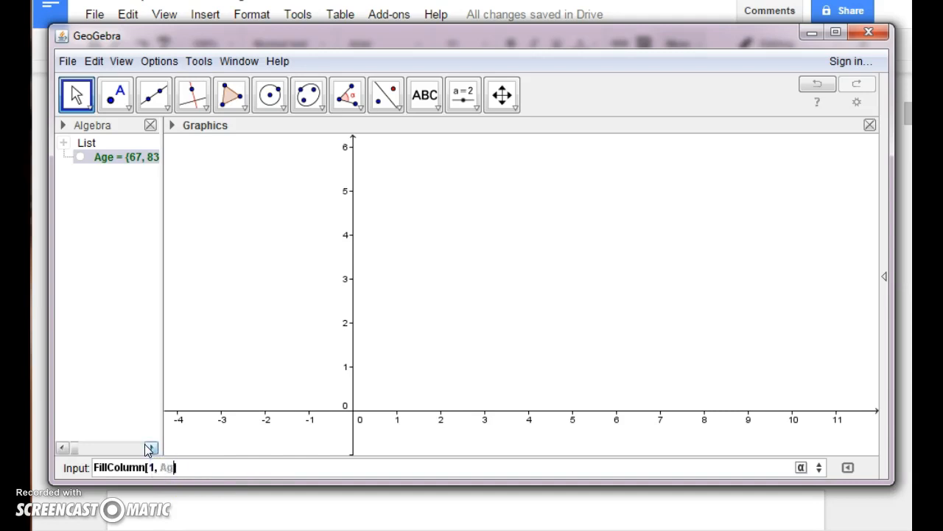
- Display the spreadsheet beside the graphics and open a Data Analysis histogram of the ages in column A in an enlarged window
{"action": "left_click", "coordinate": [884, 276]}
{"action": "left_click", "coordinate": [841, 267]}
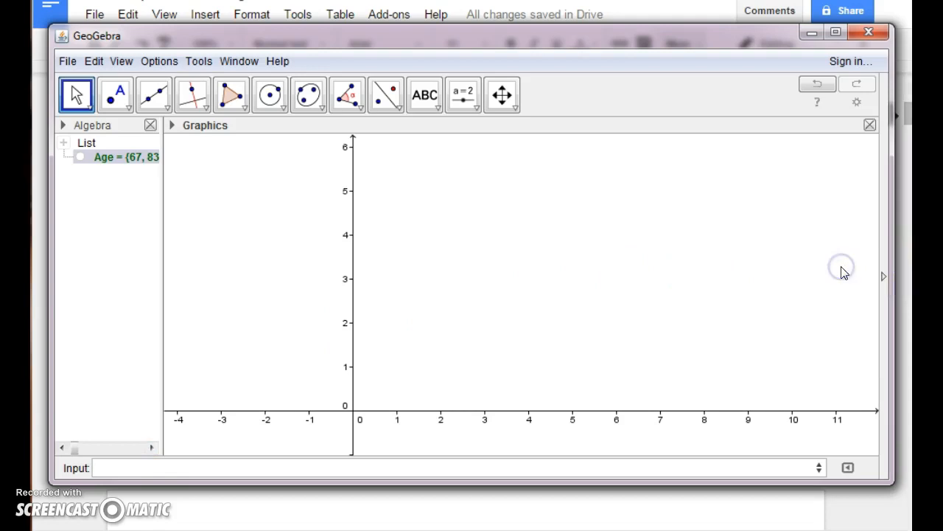
{"action": "left_click", "coordinate": [107, 166]}
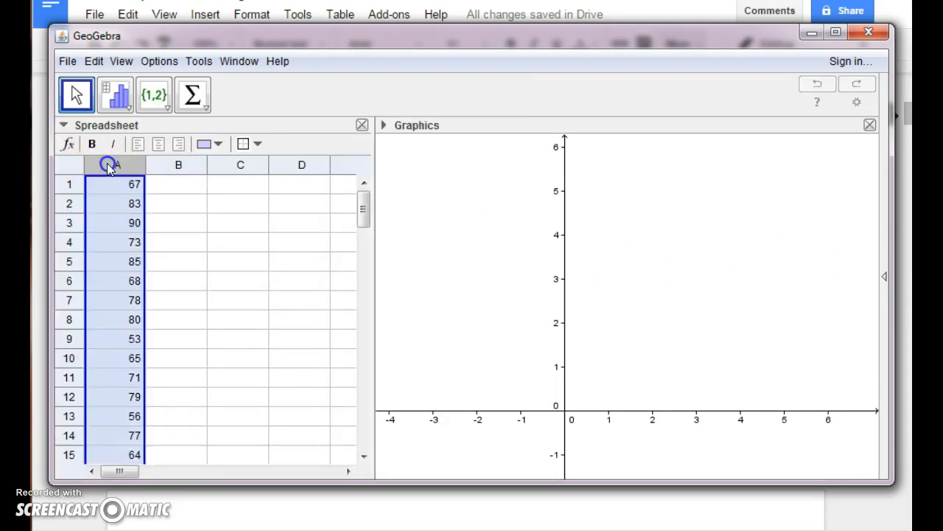
{"action": "left_click", "coordinate": [116, 160]}
{"action": "left_click", "coordinate": [567, 383]}
{"action": "left_click_drag", "start_coordinate": [688, 470], "coordinate": [761, 461]}
{"action": "left_click_drag", "start_coordinate": [258, 293], "coordinate": [118, 288]}
- Review the summary statistics of the age data beside the histogram, then hide them again
{"action": "left_click", "coordinate": [173, 116]}
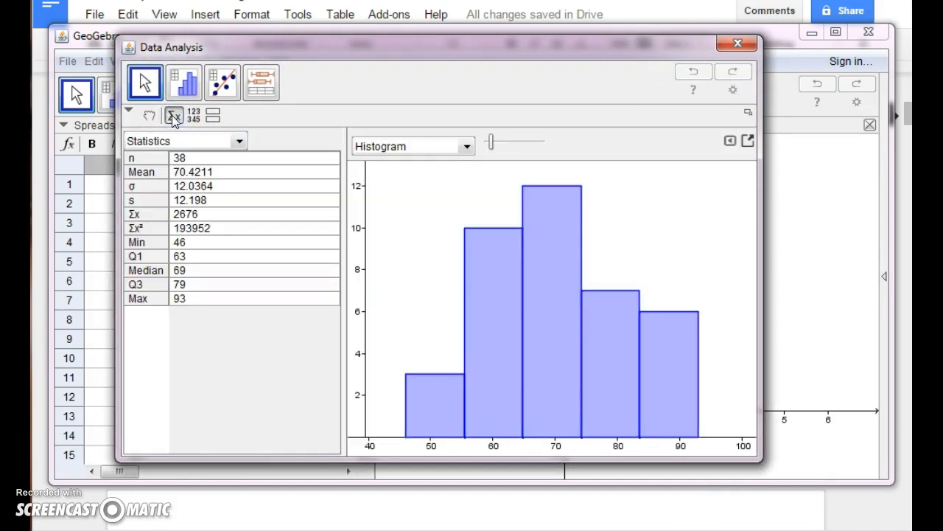
{"action": "left_click", "coordinate": [153, 310]}
{"action": "left_click", "coordinate": [186, 253]}
{"action": "left_click", "coordinate": [174, 116]}
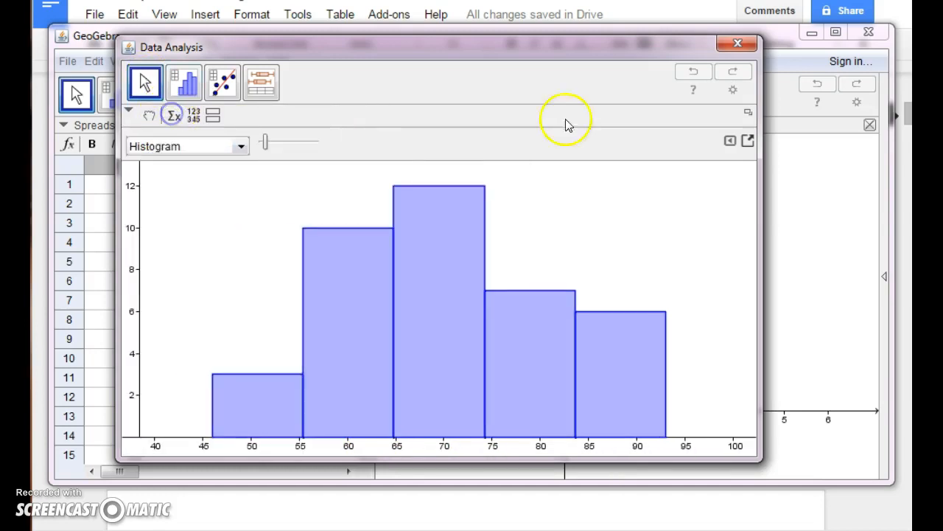
- Set the histogram classes manually with a start of 40 and a width of 10
{"action": "left_click", "coordinate": [730, 142]}
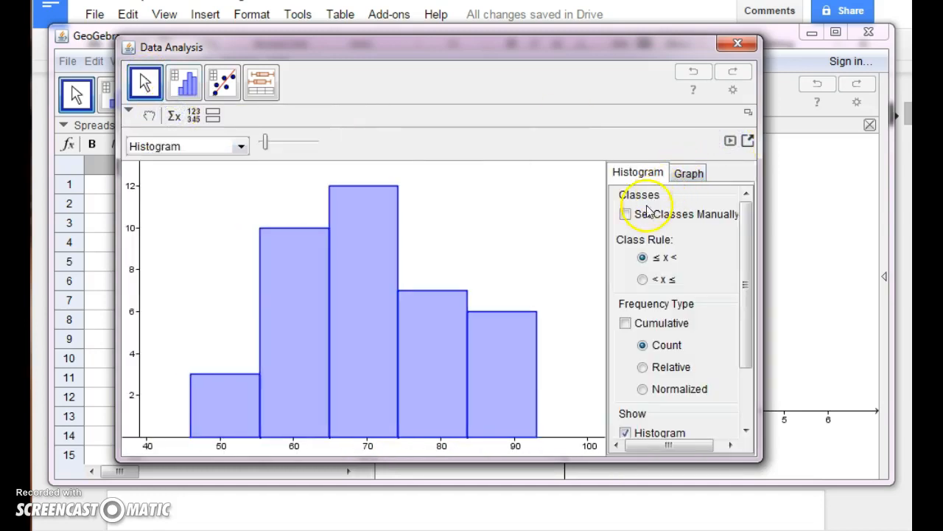
{"action": "left_click", "coordinate": [625, 216]}
{"action": "left_click", "coordinate": [286, 146]}
{"action": "type", "text": "40"}
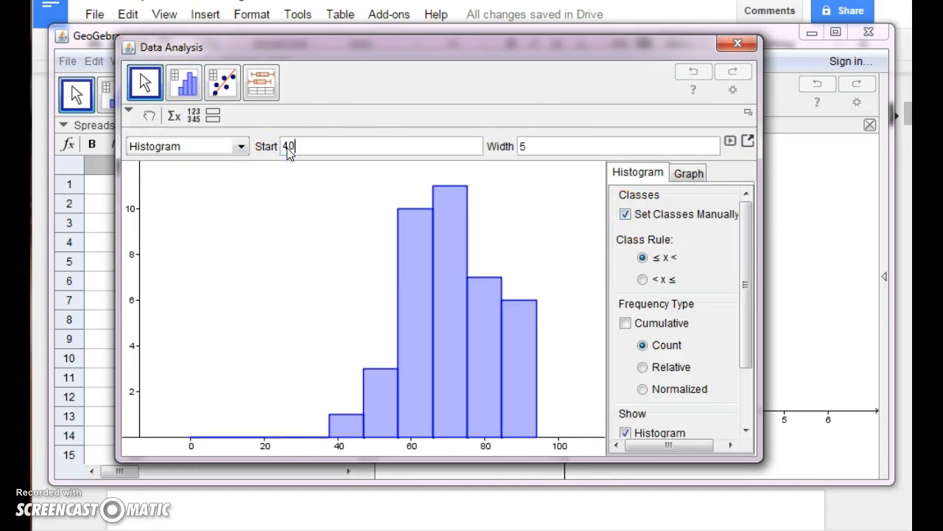
{"action": "left_click", "coordinate": [513, 147]}
{"action": "type", "text": "10"}
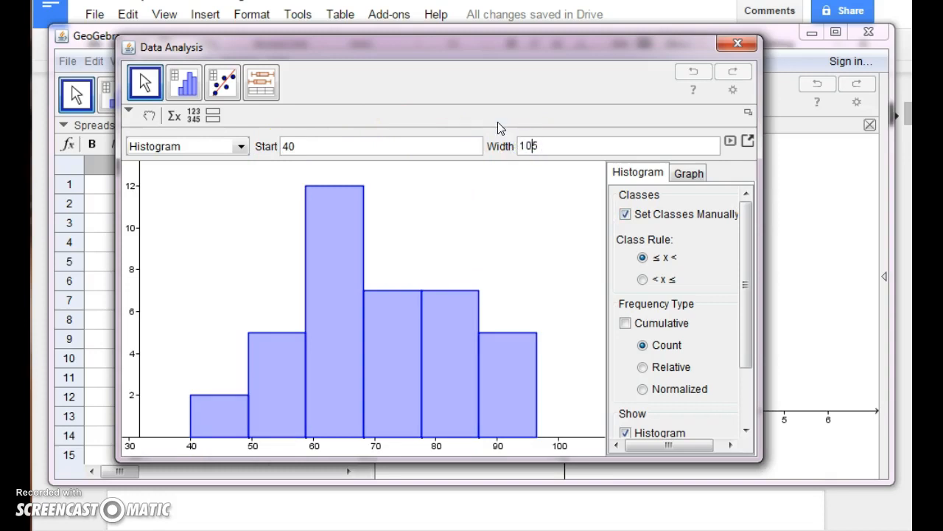
{"action": "key", "text": "Return"}
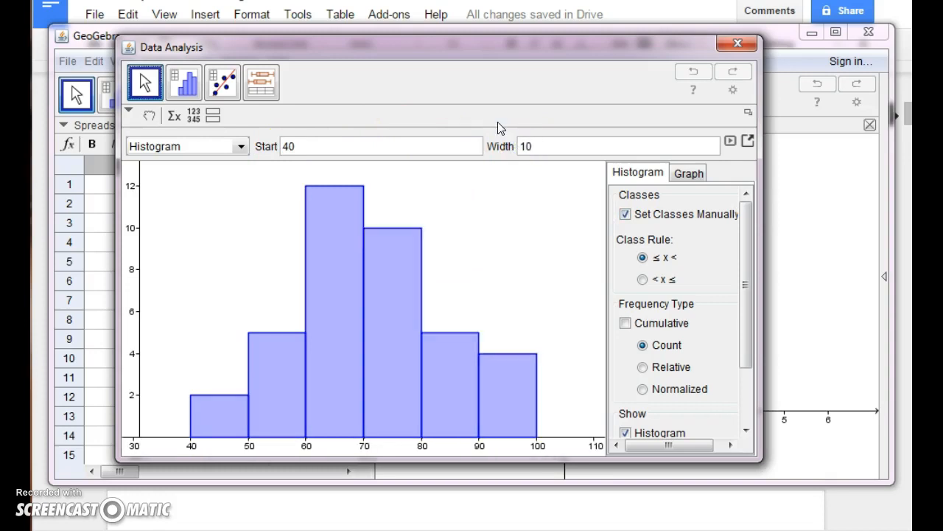
- Compare the two class rules, keep ≤ x <, and show the frequency table below the histogram
{"action": "left_click", "coordinate": [643, 280]}
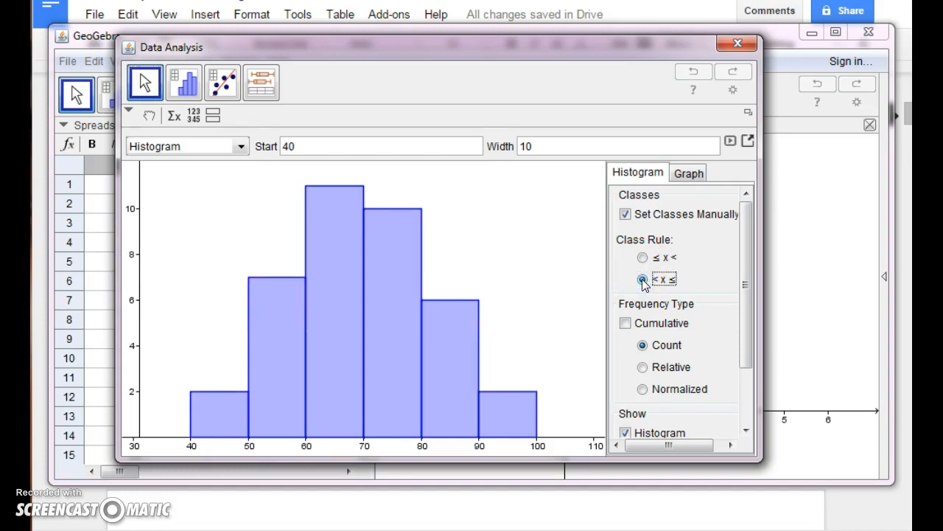
{"action": "left_click", "coordinate": [642, 257]}
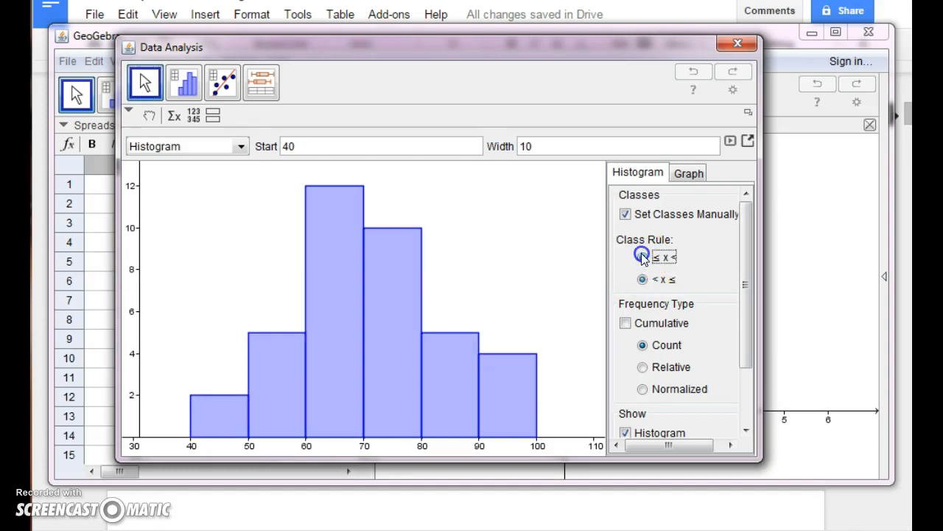
{"action": "left_click_drag", "start_coordinate": [747, 313], "coordinate": [748, 368]}
{"action": "left_click", "coordinate": [625, 376]}
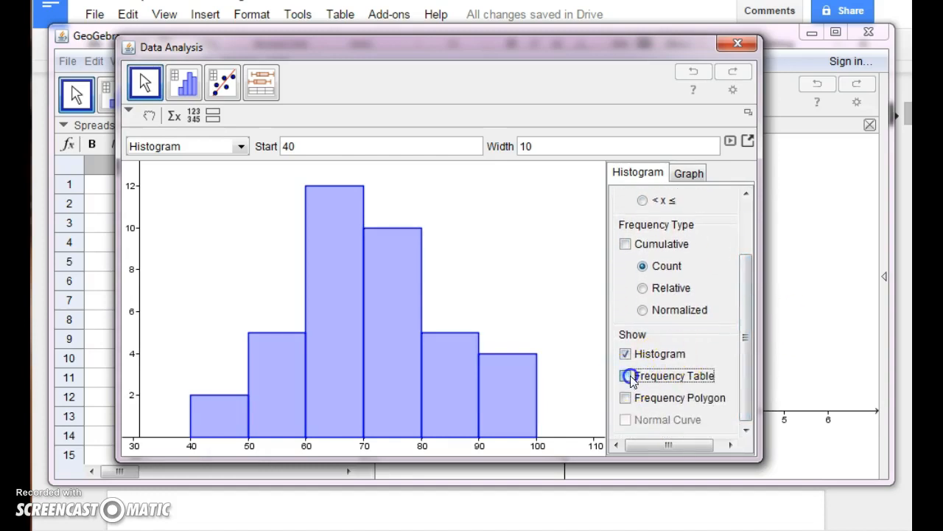
{"action": "scroll", "coordinate": [295, 412], "scroll_direction": "down", "scroll_amount": 1}
{"action": "scroll", "coordinate": [294, 412], "scroll_direction": "up", "scroll_amount": 1}
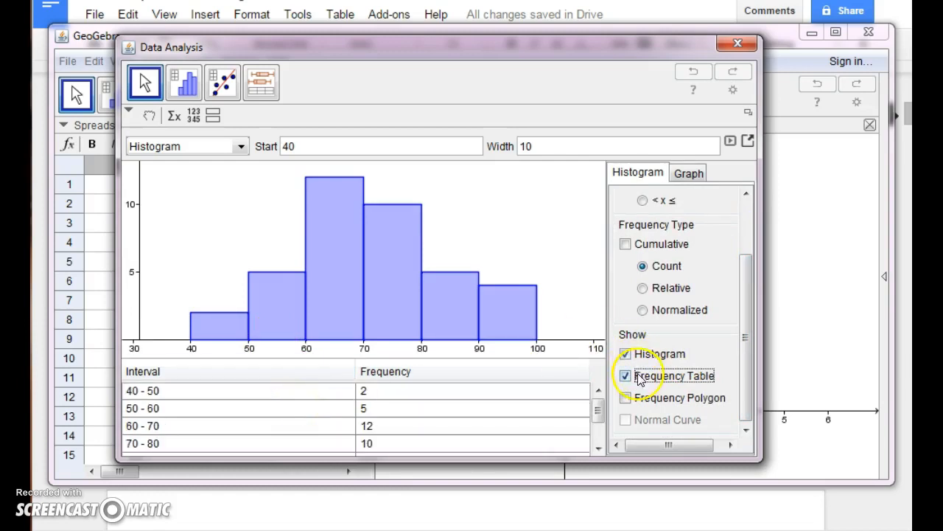
- Show the grid behind the histogram and, with automatic dimensions off, set the Y step to 1
{"action": "left_click", "coordinate": [685, 174]}
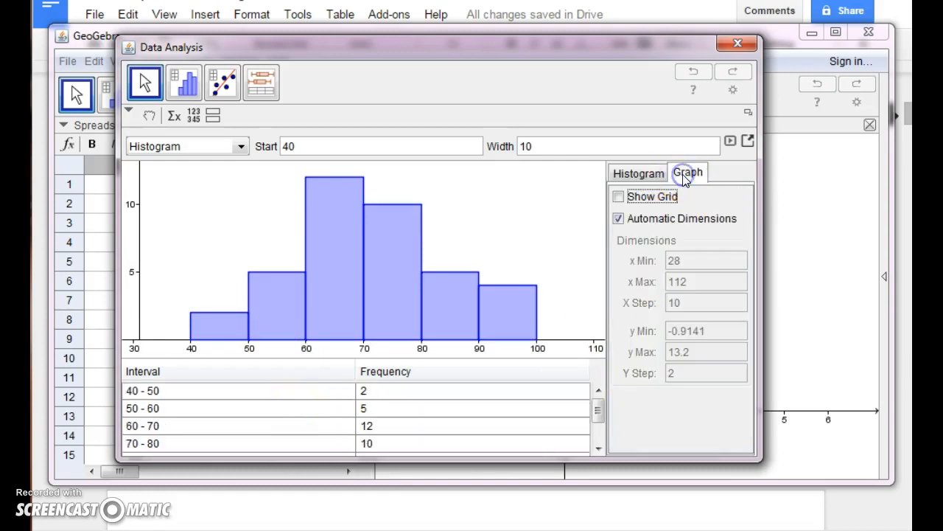
{"action": "left_click", "coordinate": [618, 197]}
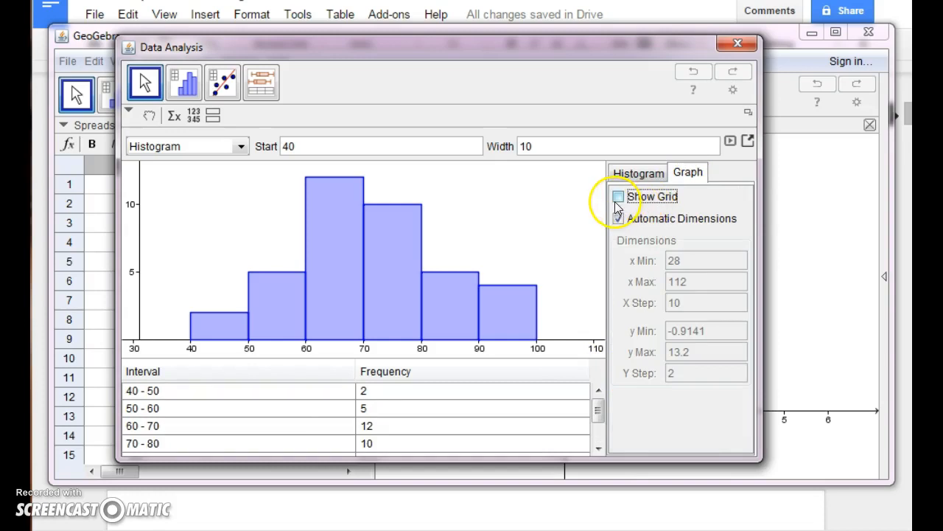
{"action": "left_click", "coordinate": [624, 201]}
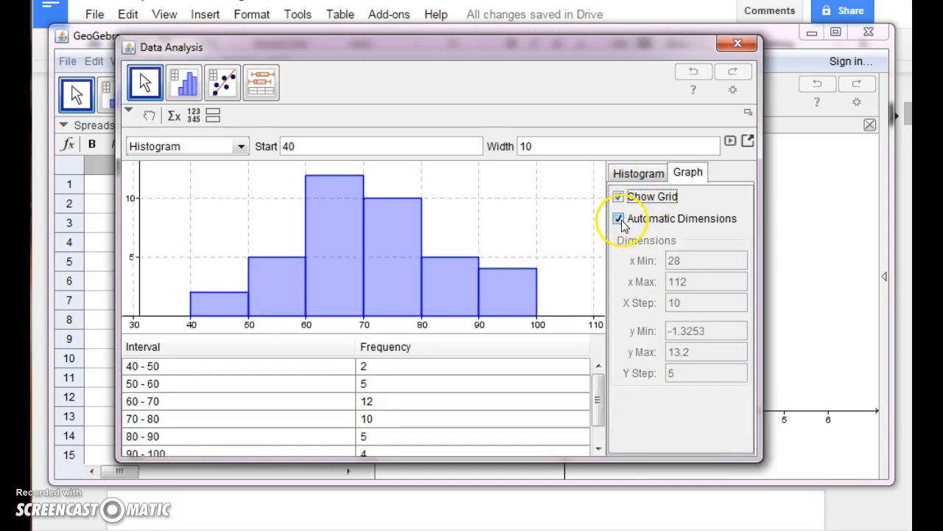
{"action": "left_click", "coordinate": [619, 218]}
{"action": "left_click", "coordinate": [671, 373]}
{"action": "double_click", "coordinate": [666, 374]}
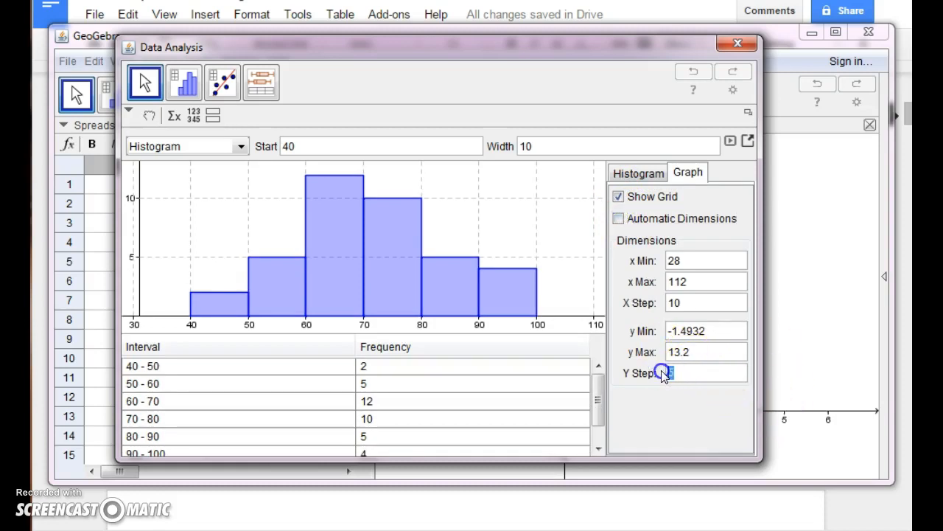
{"action": "key", "text": "Return"}
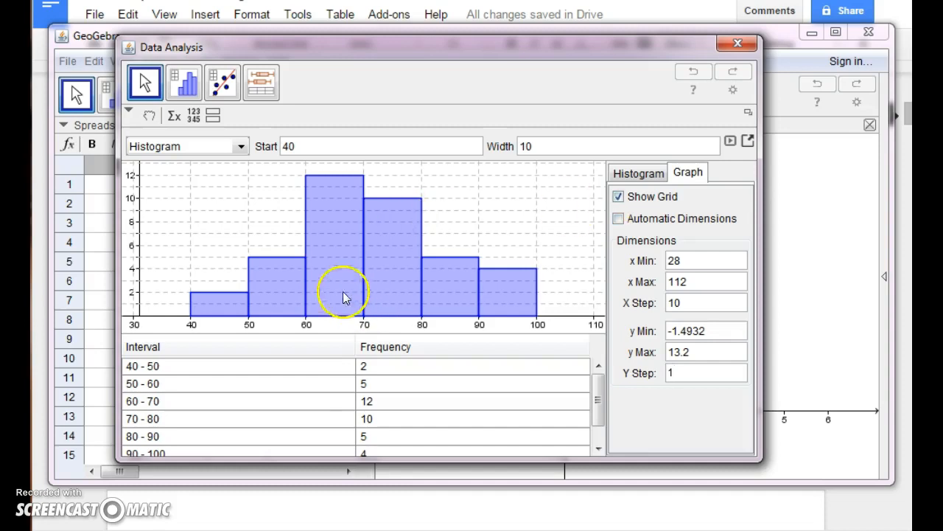
- Inspect the bar heights against the grid, then hide the histogram options so the graph and frequency table fill the window
{"action": "left_click", "coordinate": [328, 186]}
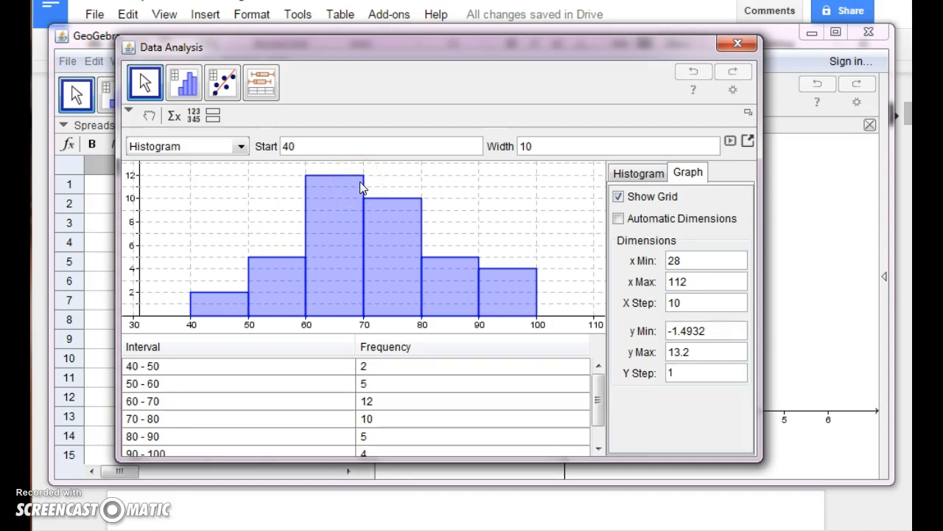
{"action": "left_click", "coordinate": [278, 184]}
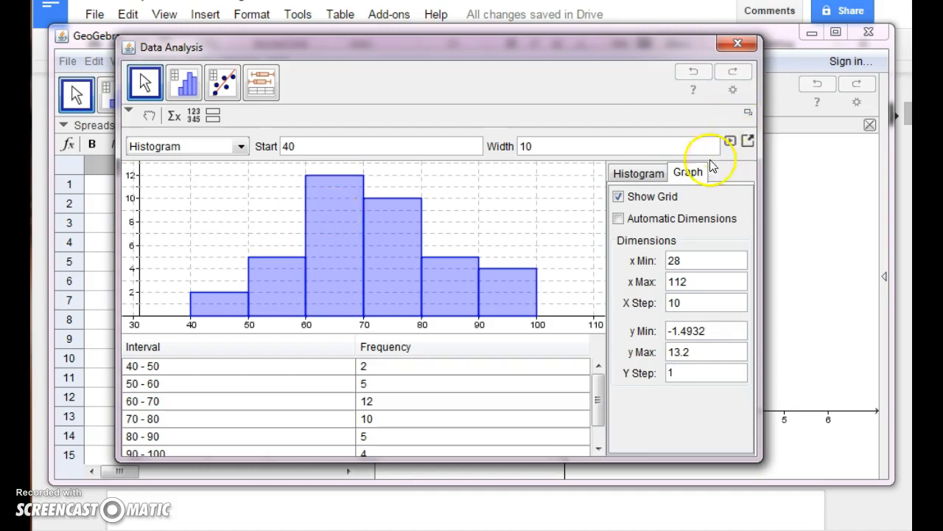
{"action": "left_click", "coordinate": [642, 171]}
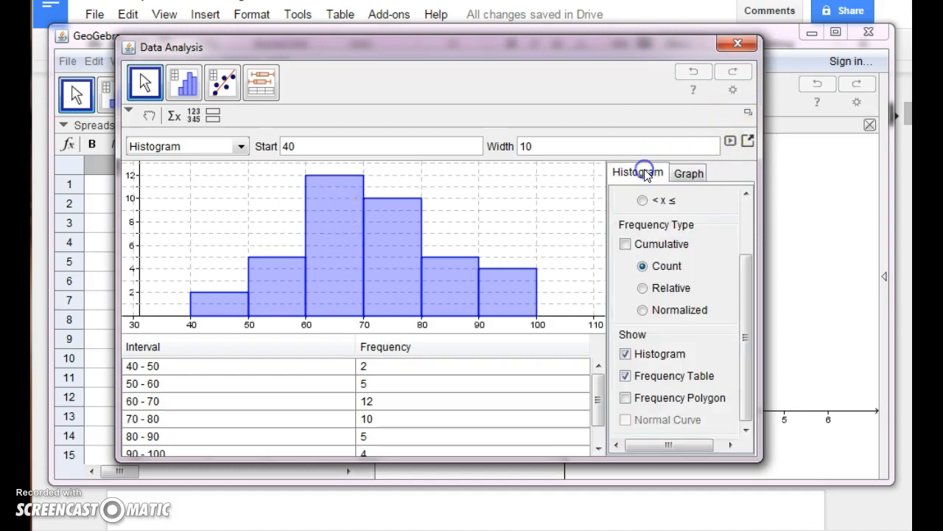
{"action": "left_click", "coordinate": [731, 141]}
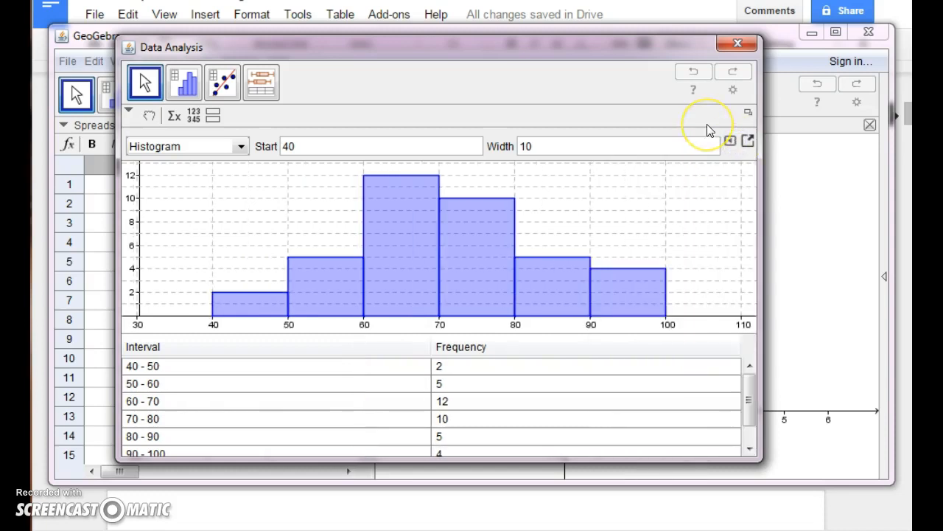